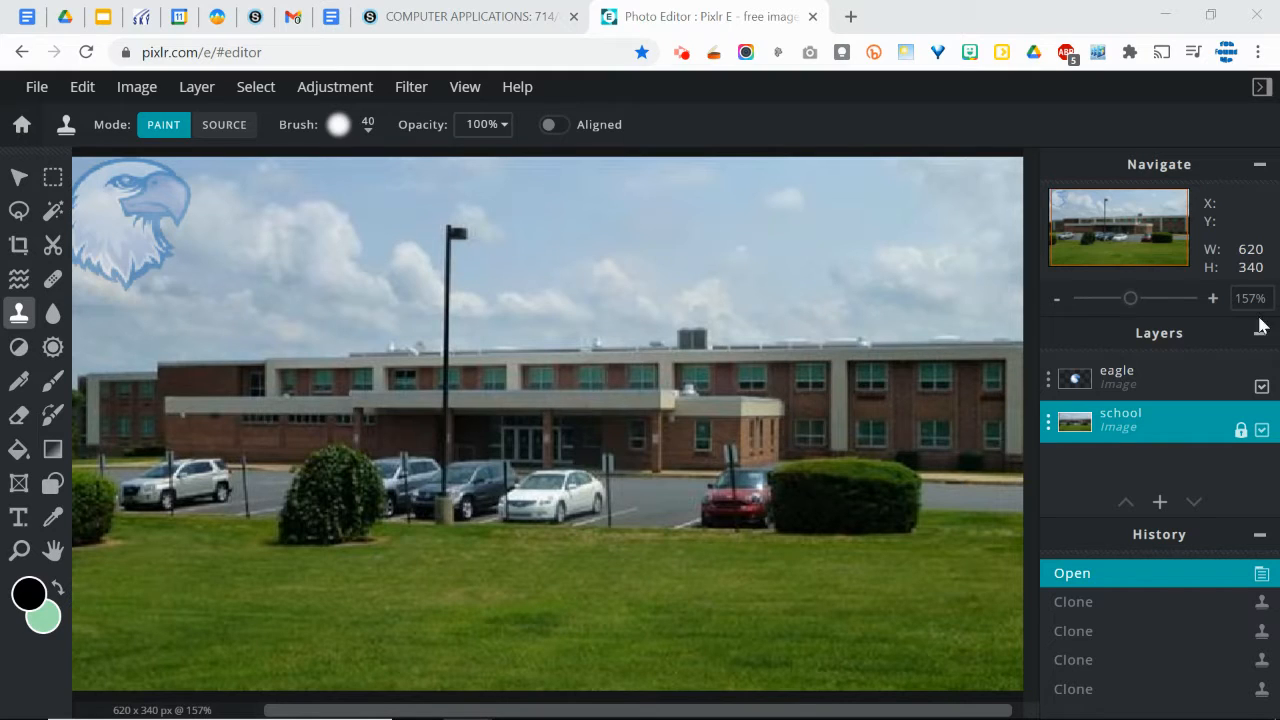
- Choose the 10 px square brush tip for the clone stamp on the school layer
{"action": "left_click_drag", "start_coordinate": [1131, 300], "coordinate": [1137, 305]}
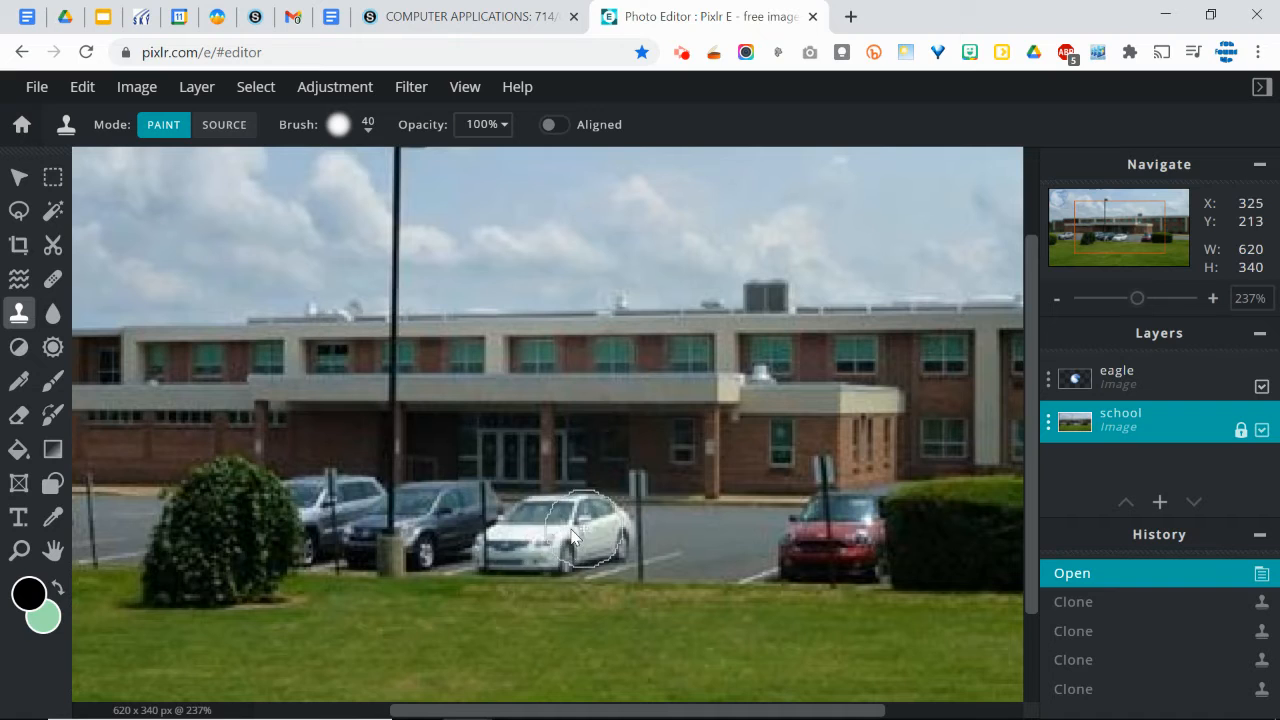
{"action": "left_click", "coordinate": [368, 124]}
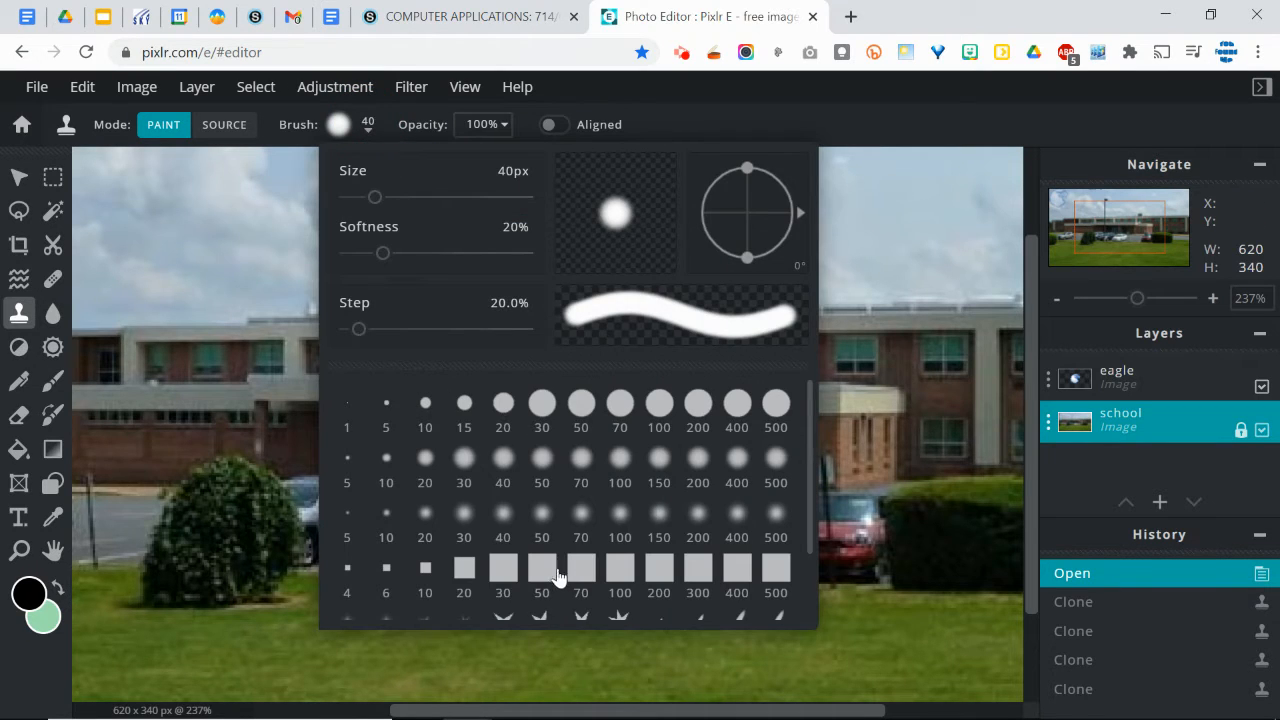
{"action": "left_click", "coordinate": [463, 569]}
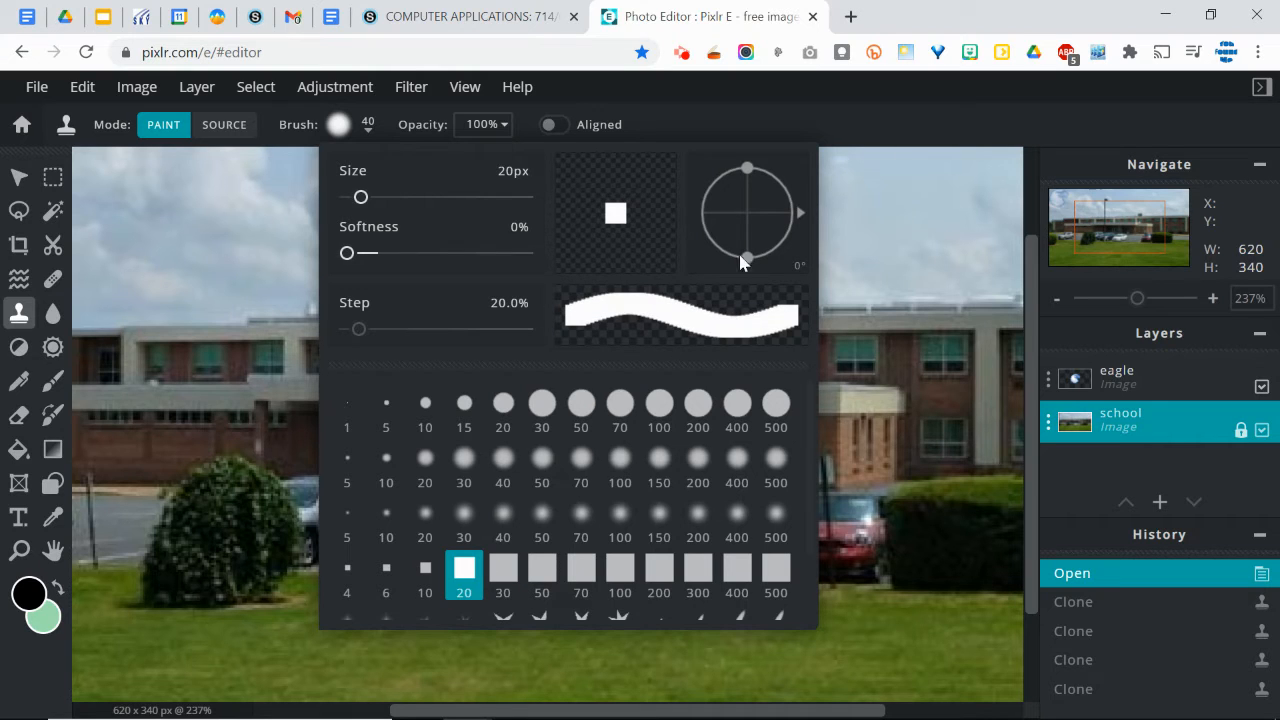
{"action": "left_click", "coordinate": [761, 125]}
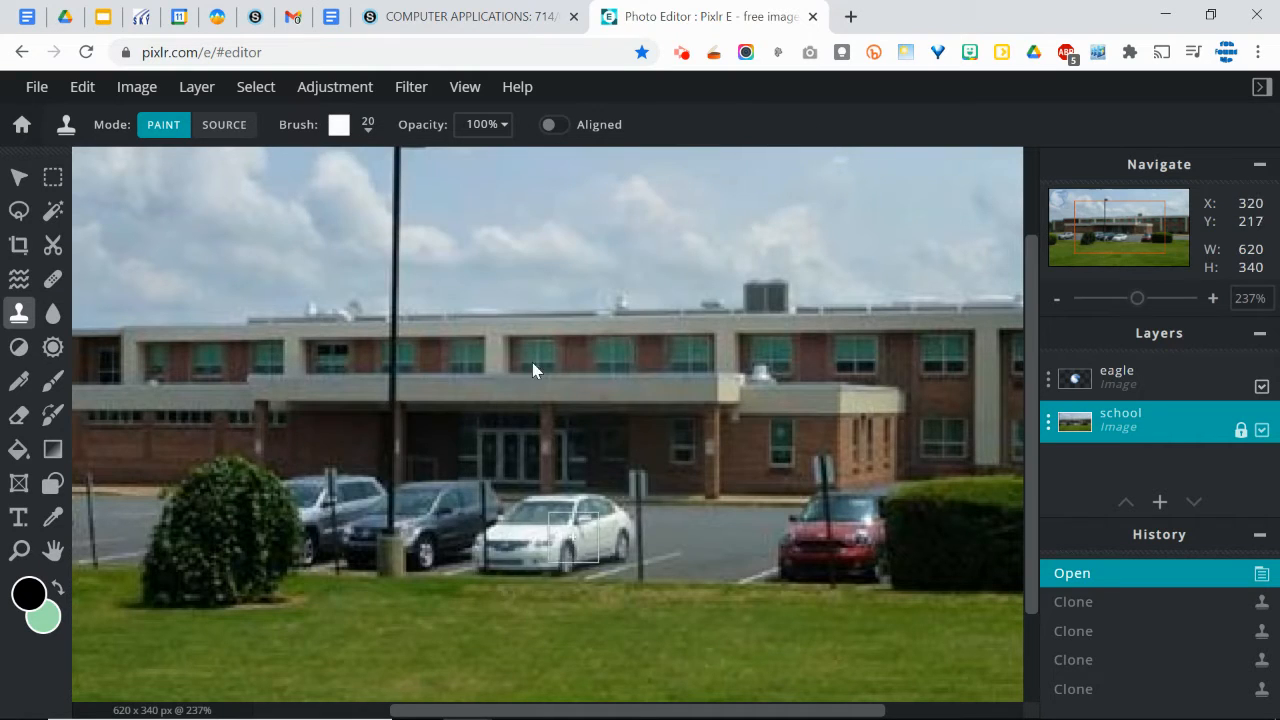
{"action": "left_click", "coordinate": [367, 125]}
{"action": "left_click", "coordinate": [368, 126]}
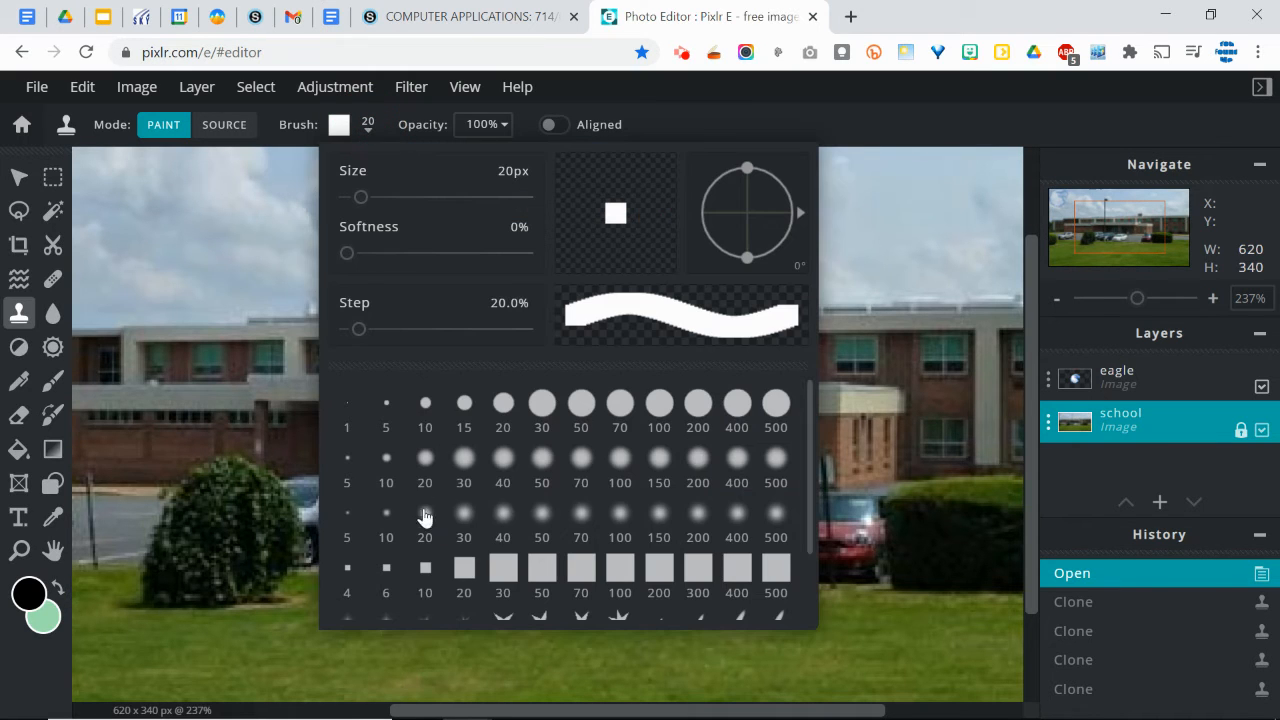
{"action": "left_click", "coordinate": [425, 568]}
{"action": "left_click", "coordinate": [860, 110]}
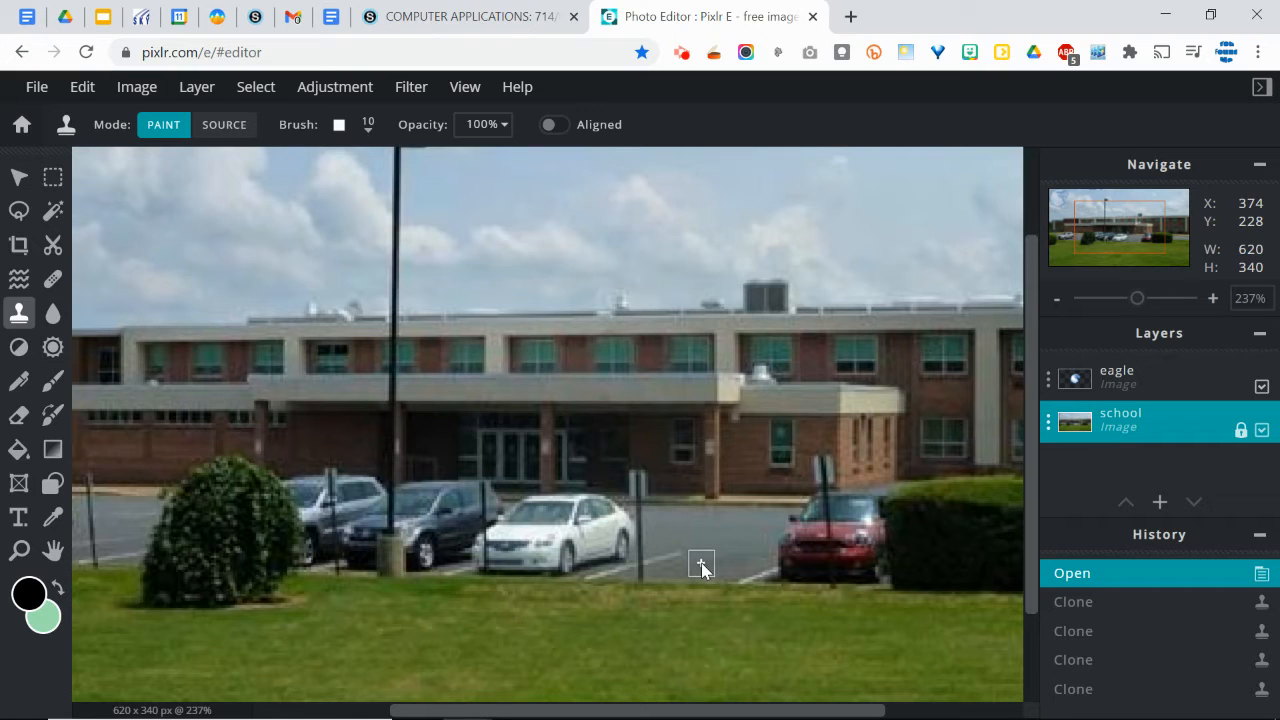
- Try to cover the rear half of the white car with cloned parking-lot asphalt using the square brush
{"action": "left_click", "coordinate": [700, 567]}
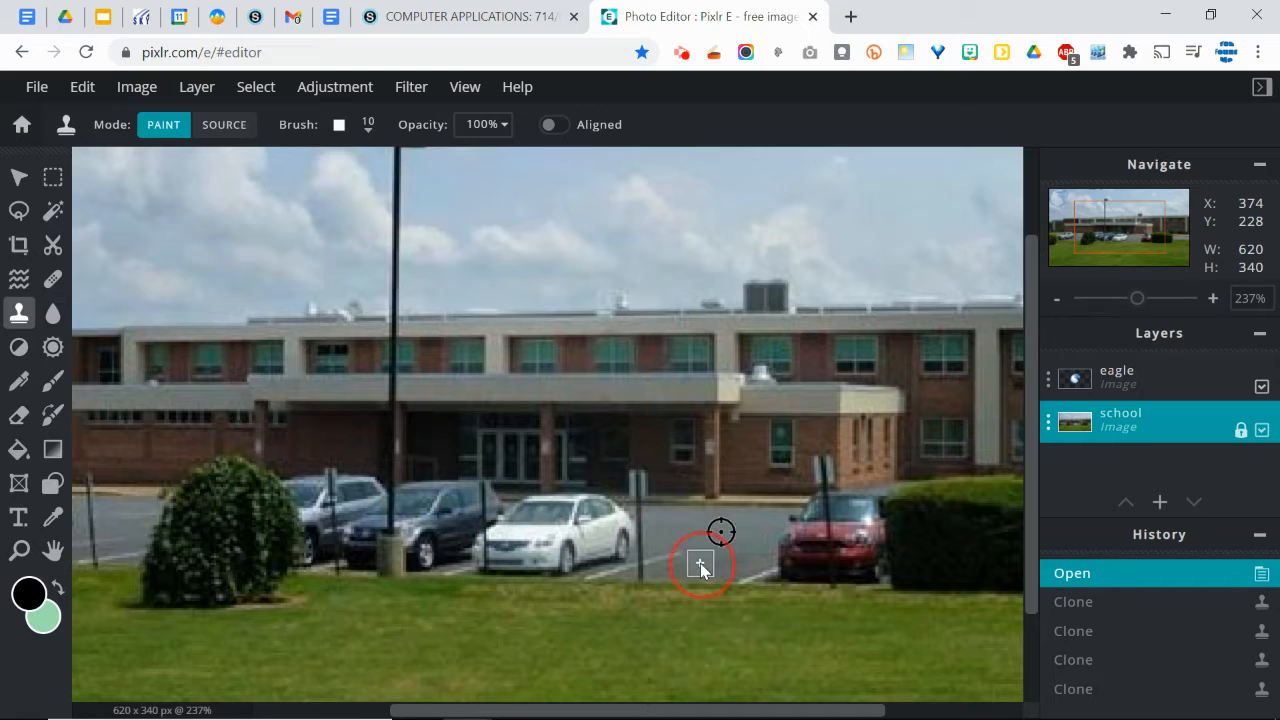
{"action": "left_click", "coordinate": [572, 562]}
{"action": "left_click", "coordinate": [580, 558]}
{"action": "left_click", "coordinate": [592, 554]}
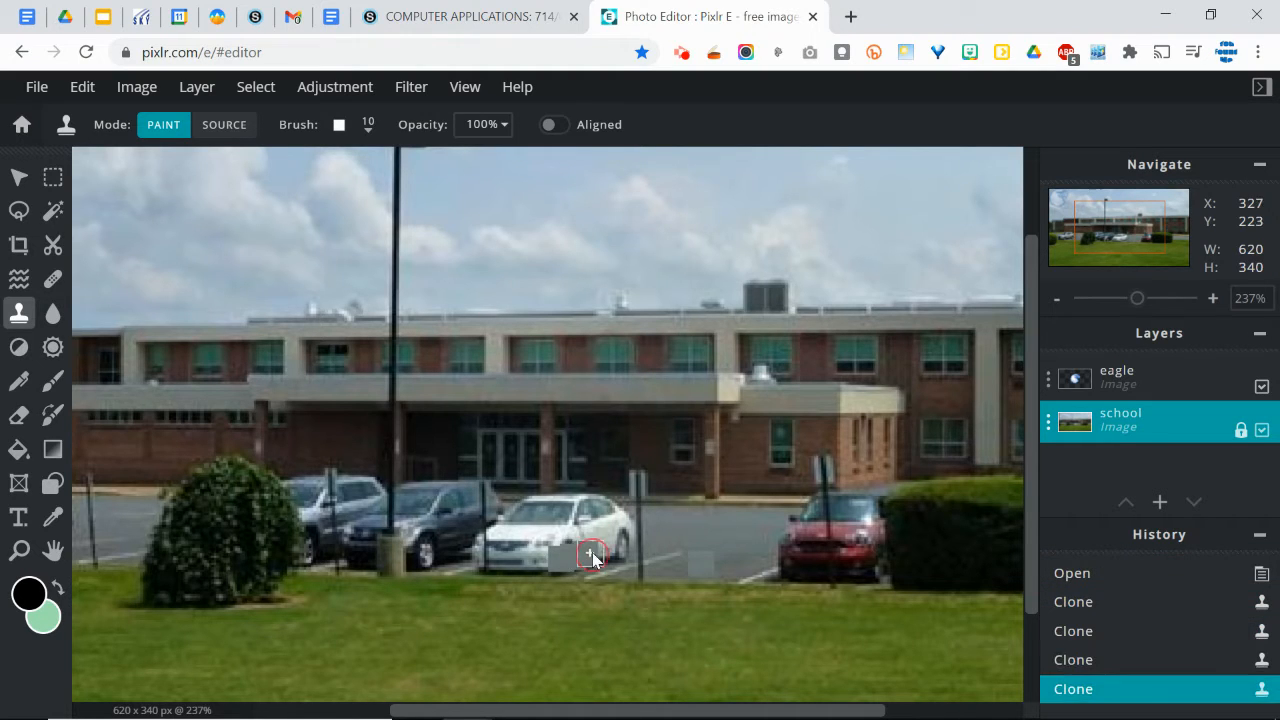
{"action": "left_click", "coordinate": [600, 550]}
{"action": "left_click", "coordinate": [608, 549]}
{"action": "left_click", "coordinate": [617, 545]}
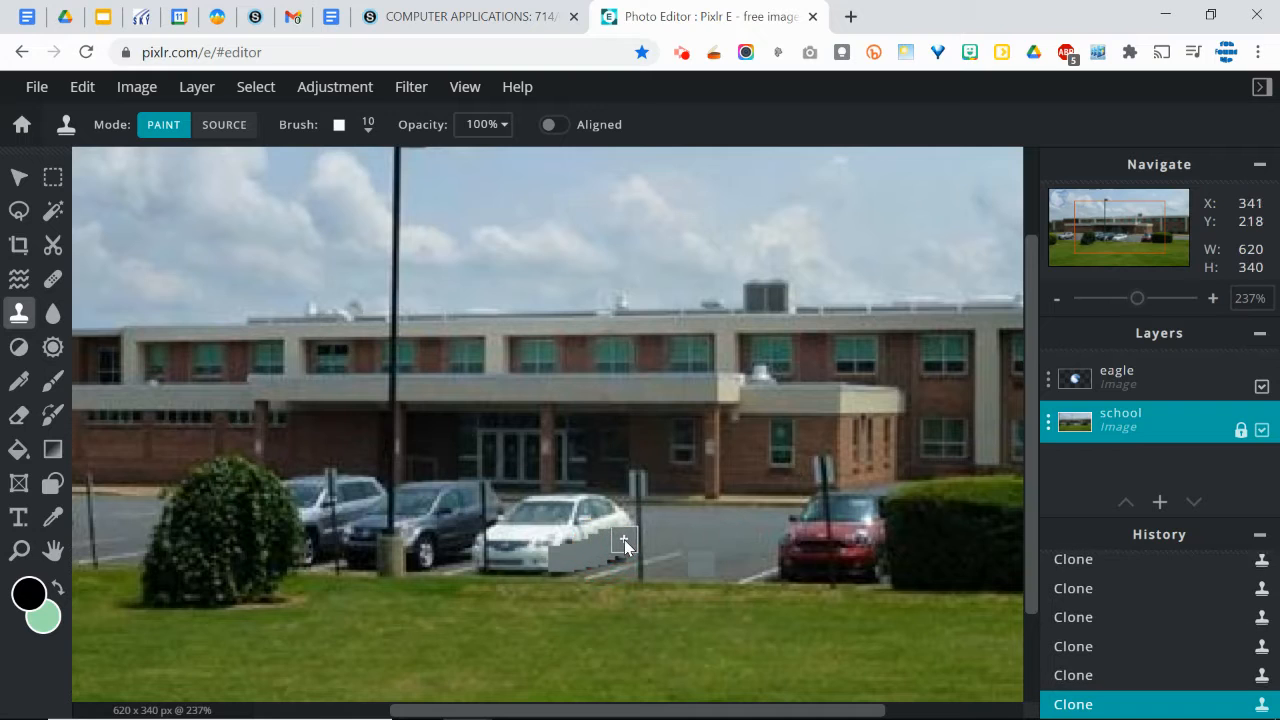
{"action": "left_click", "coordinate": [625, 538]}
{"action": "left_click", "coordinate": [628, 550]}
- Undo the square-brush clone strokes along the white car's rear side
{"action": "key", "text": "ctrl+z"}
{"action": "key", "text": "ctrl+z"}
{"action": "key", "text": "ctrl+z"}
{"action": "key", "text": "ctrl+z"}
{"action": "key", "text": "ctrl+z"}
{"action": "key", "text": "ctrl+z"}
{"action": "key", "text": "ctrl+z"}
{"action": "key", "text": "ctrl+z"}
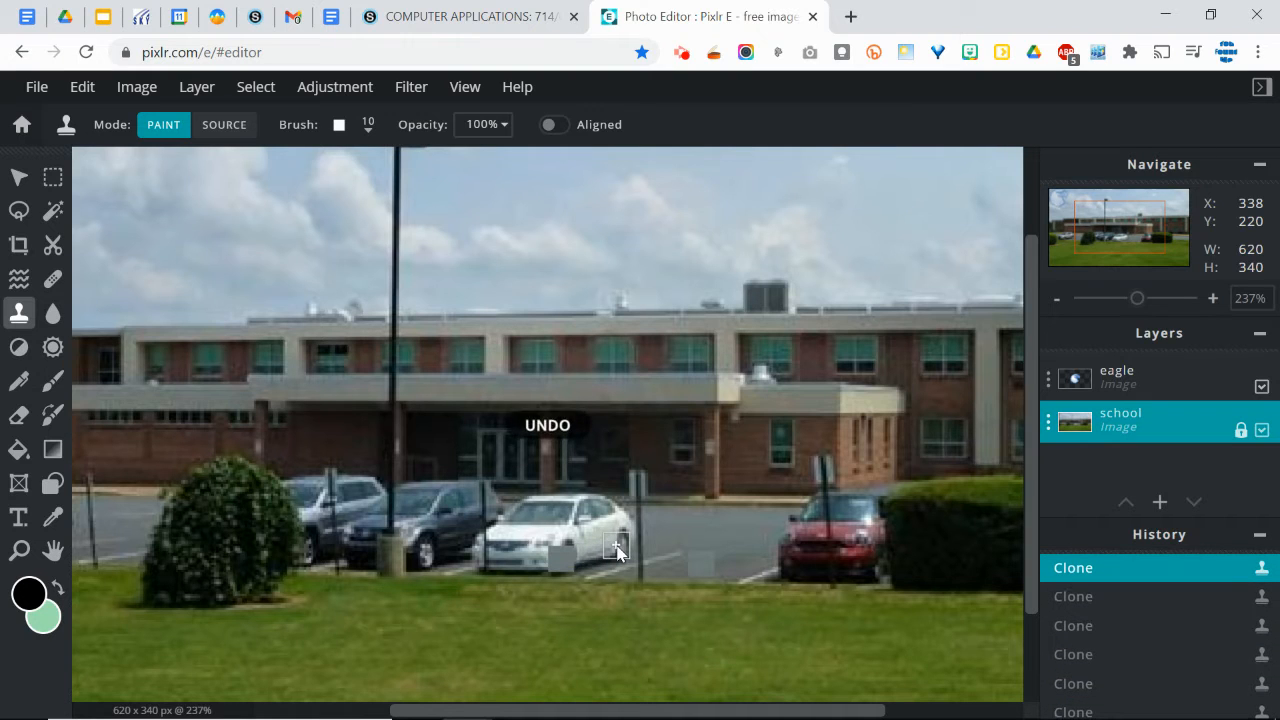
- Choose the soft round 20 px brush with 50% softness and undo the remaining square clone patch on the white car
{"action": "left_click", "coordinate": [341, 127]}
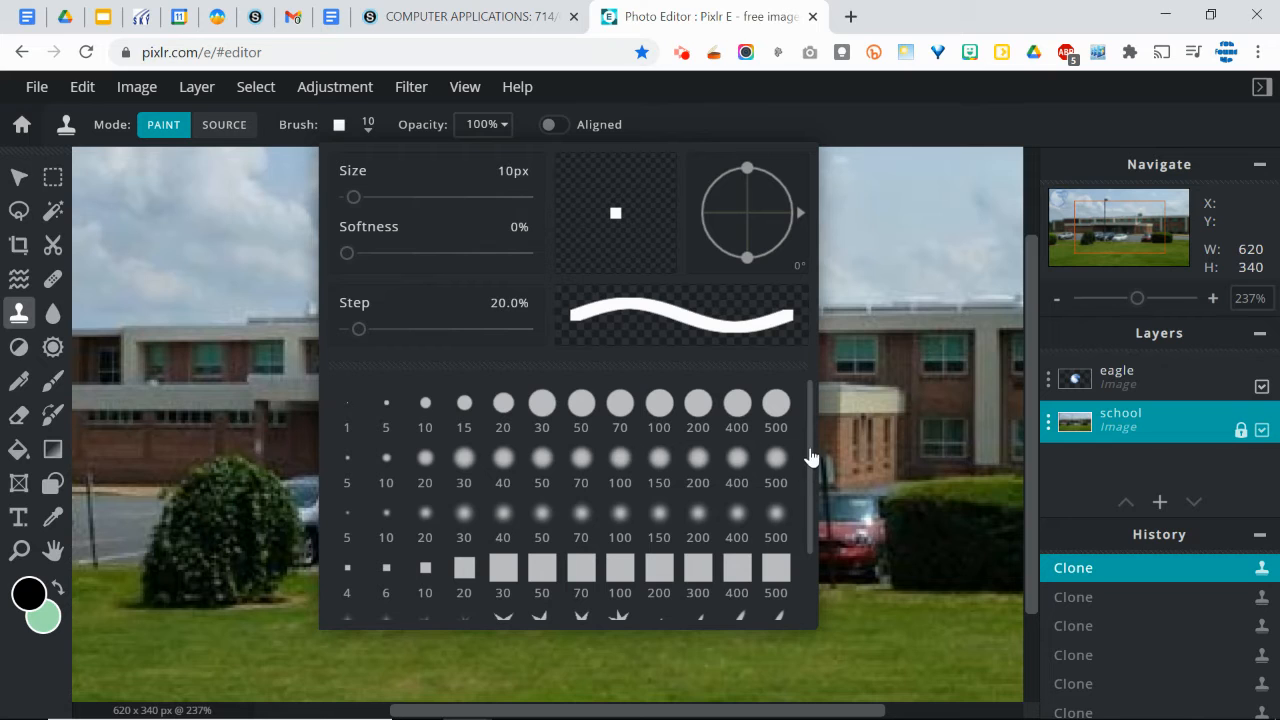
{"action": "left_click_drag", "start_coordinate": [810, 457], "coordinate": [808, 514]}
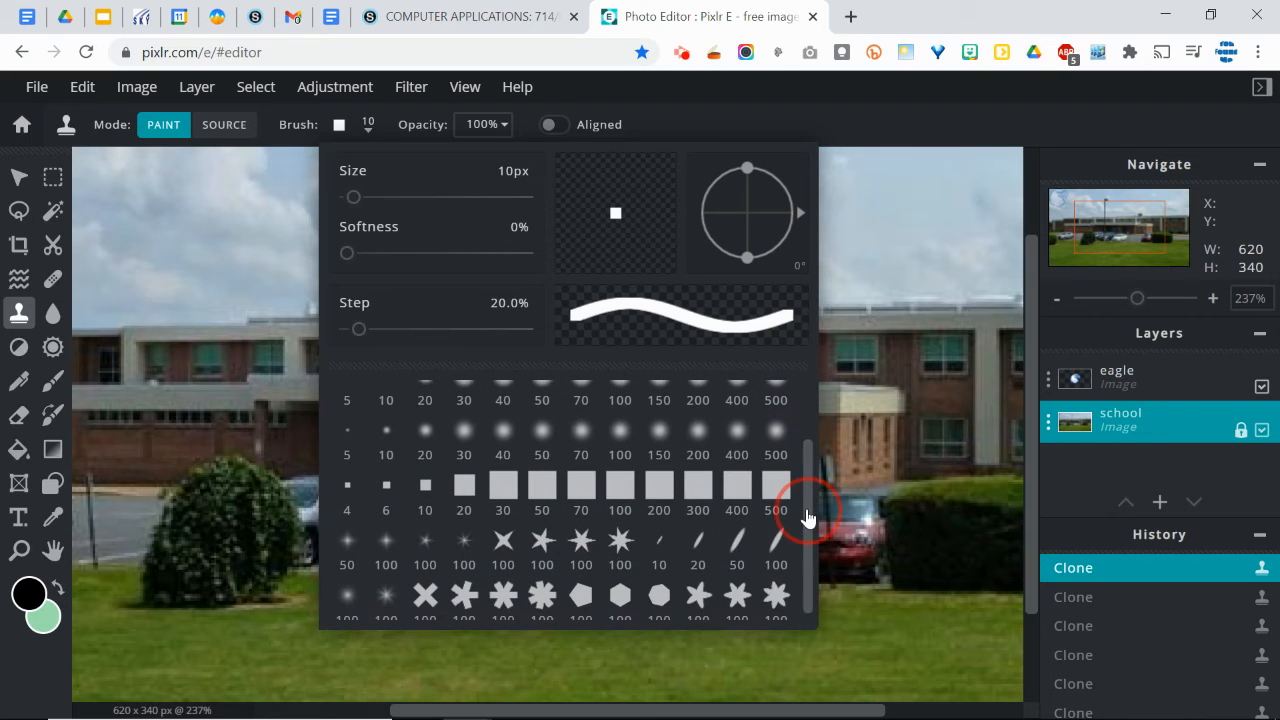
{"action": "left_click", "coordinate": [426, 440]}
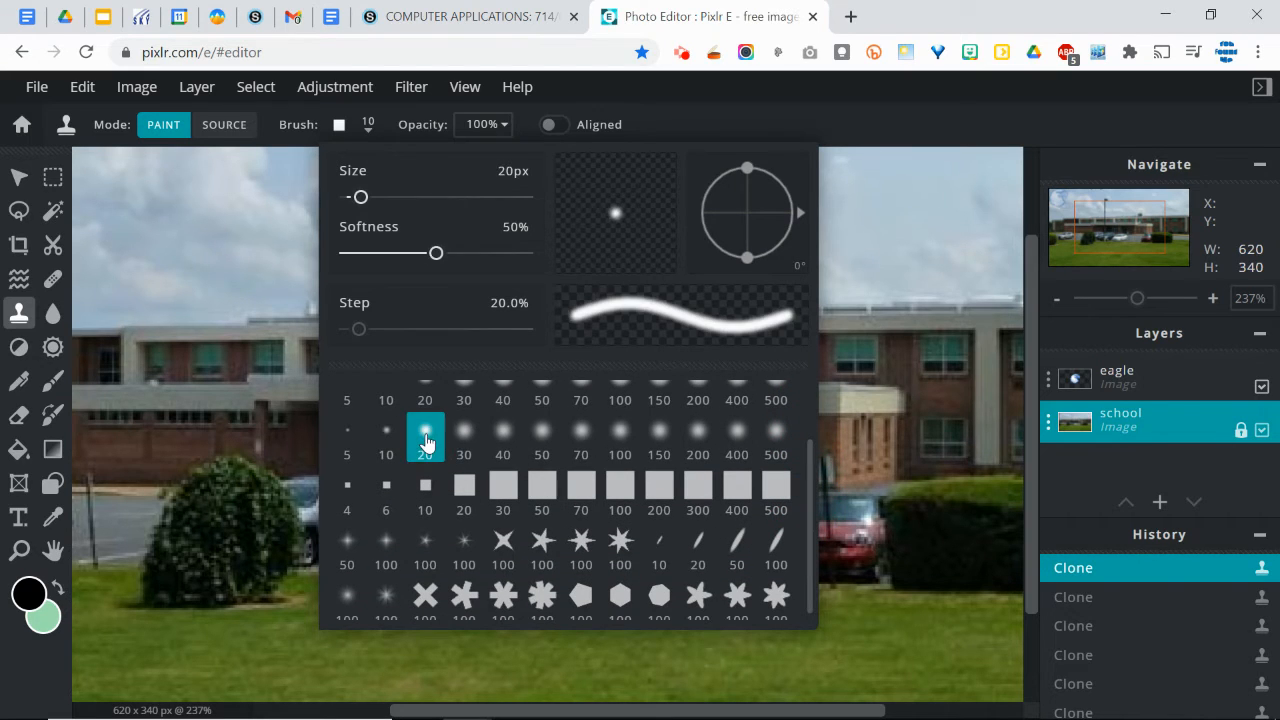
{"action": "left_click", "coordinate": [684, 92]}
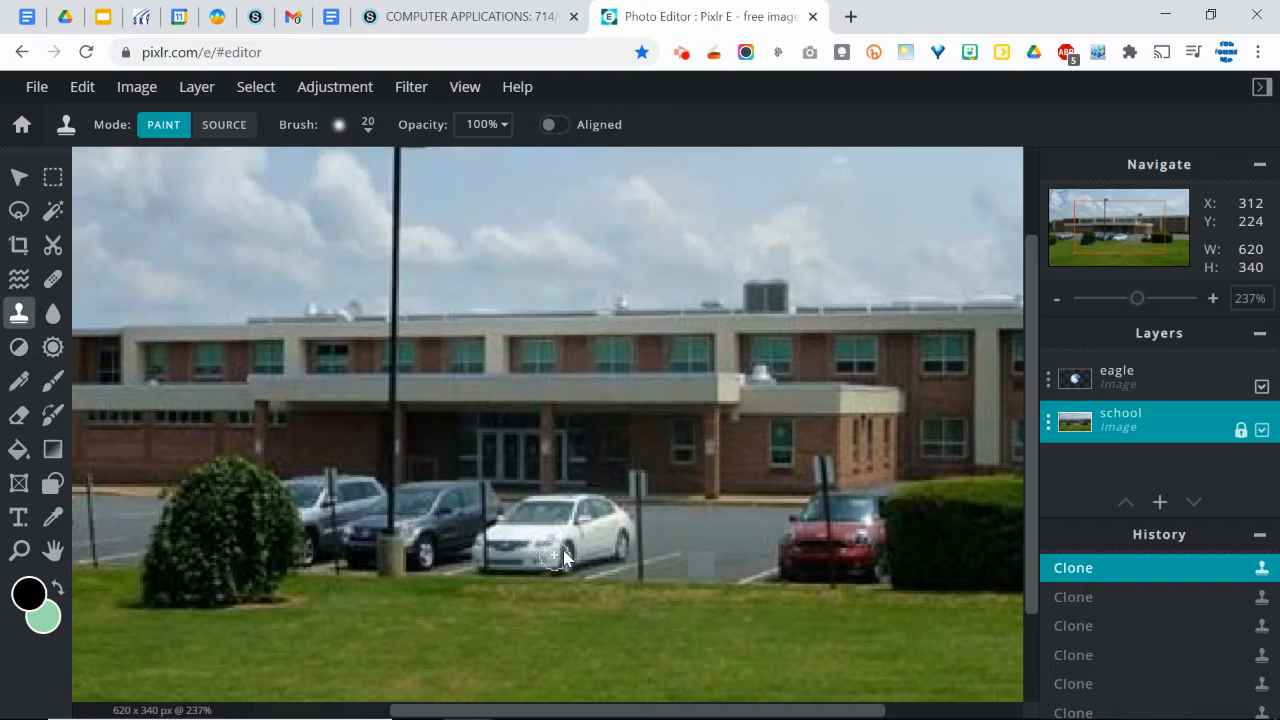
{"action": "key", "text": "ctrl+z"}
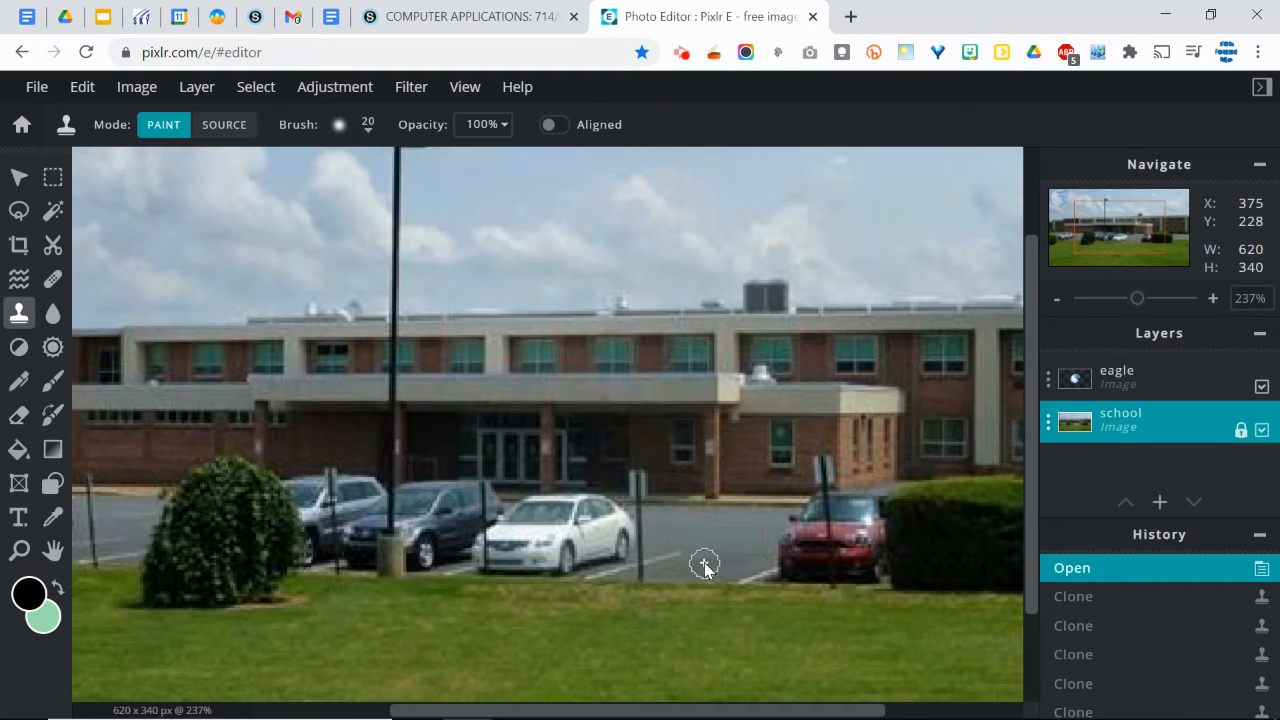
- Try to clone asphalt over the white car's rear wheel, side and trunk with the soft 20 px brush
{"action": "left_click", "coordinate": [705, 564]}
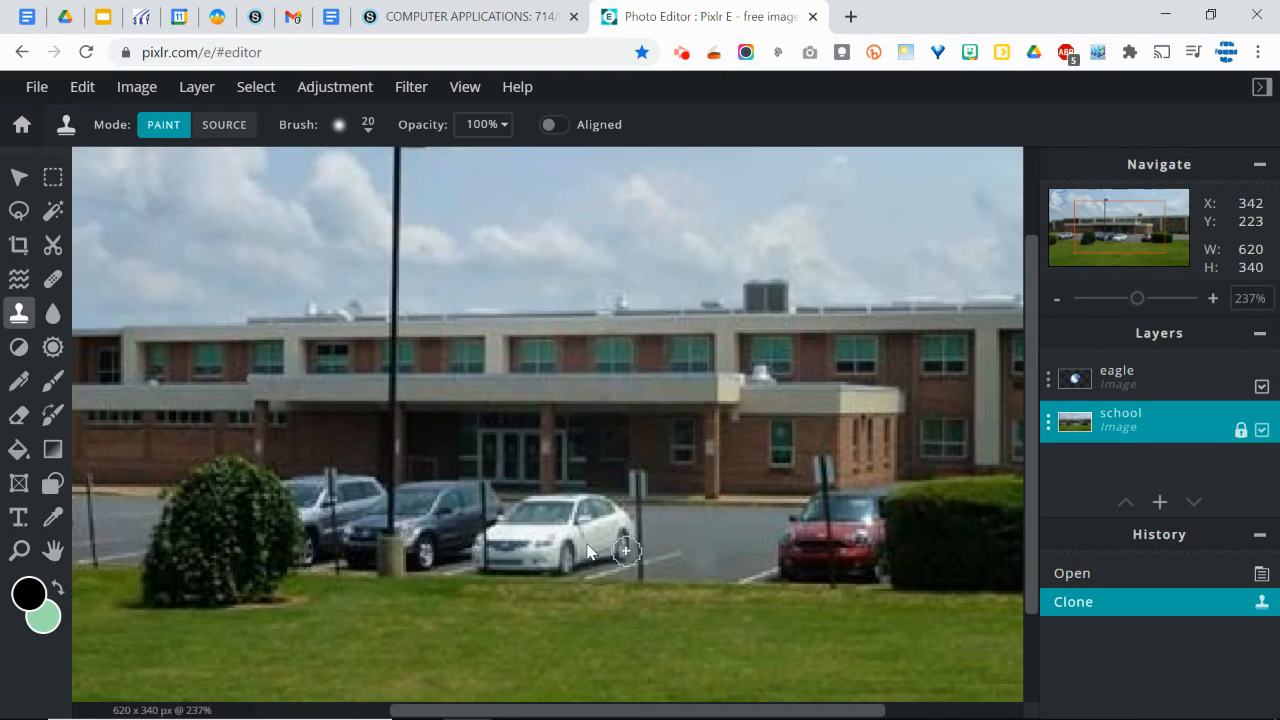
{"action": "mouse_move", "coordinate": [584, 552]}
{"action": "left_mouse_down"}
{"action": "mouse_move", "coordinate": [630, 532]}
{"action": "mouse_move", "coordinate": [612, 543]}
{"action": "left_mouse_up"}
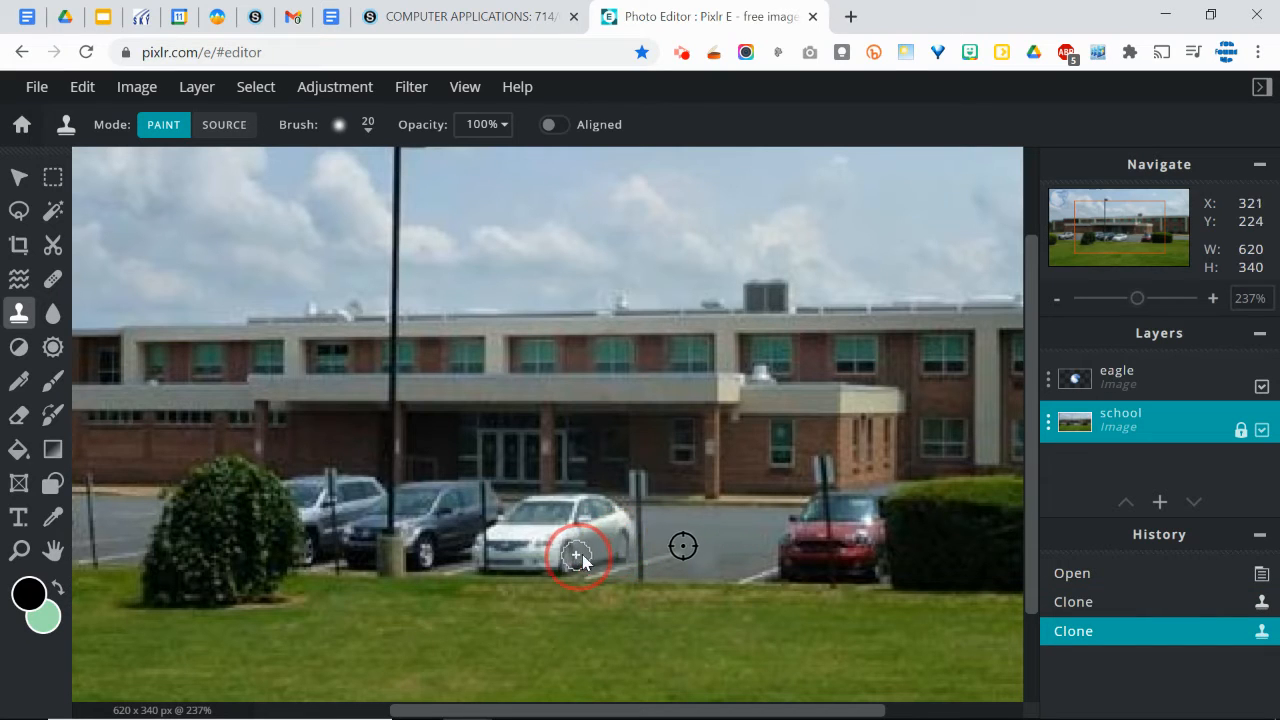
{"action": "left_click_drag", "start_coordinate": [572, 566], "coordinate": [616, 535]}
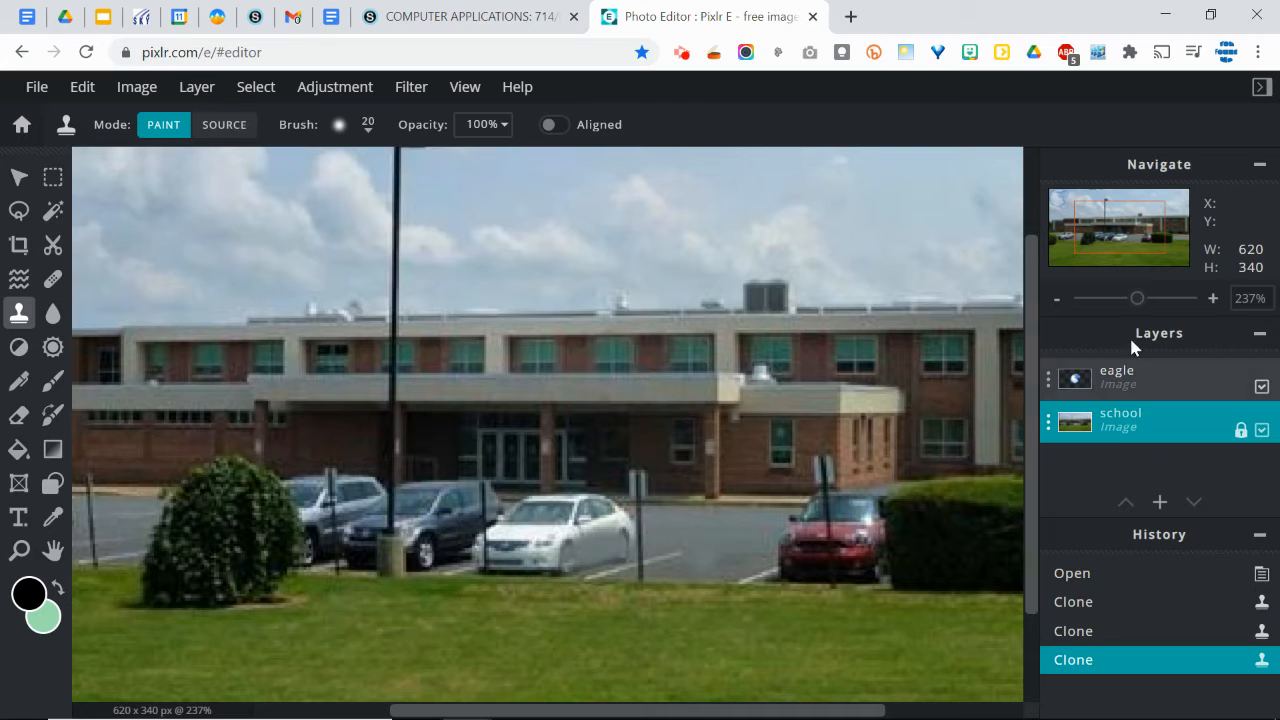
{"action": "left_click_drag", "start_coordinate": [1140, 307], "coordinate": [1148, 306]}
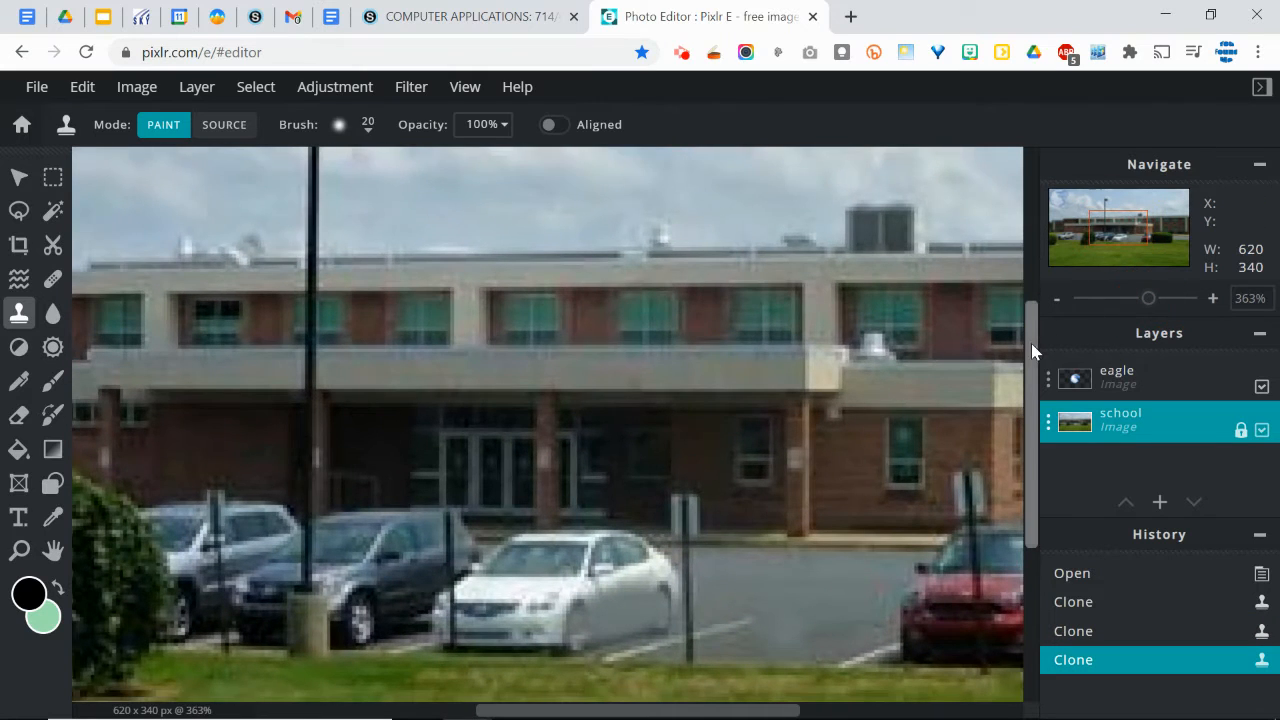
{"action": "scroll", "coordinate": [1031, 343], "scroll_direction": "down", "scroll_amount": 1}
{"action": "left_click_drag", "start_coordinate": [650, 543], "coordinate": [655, 520]}
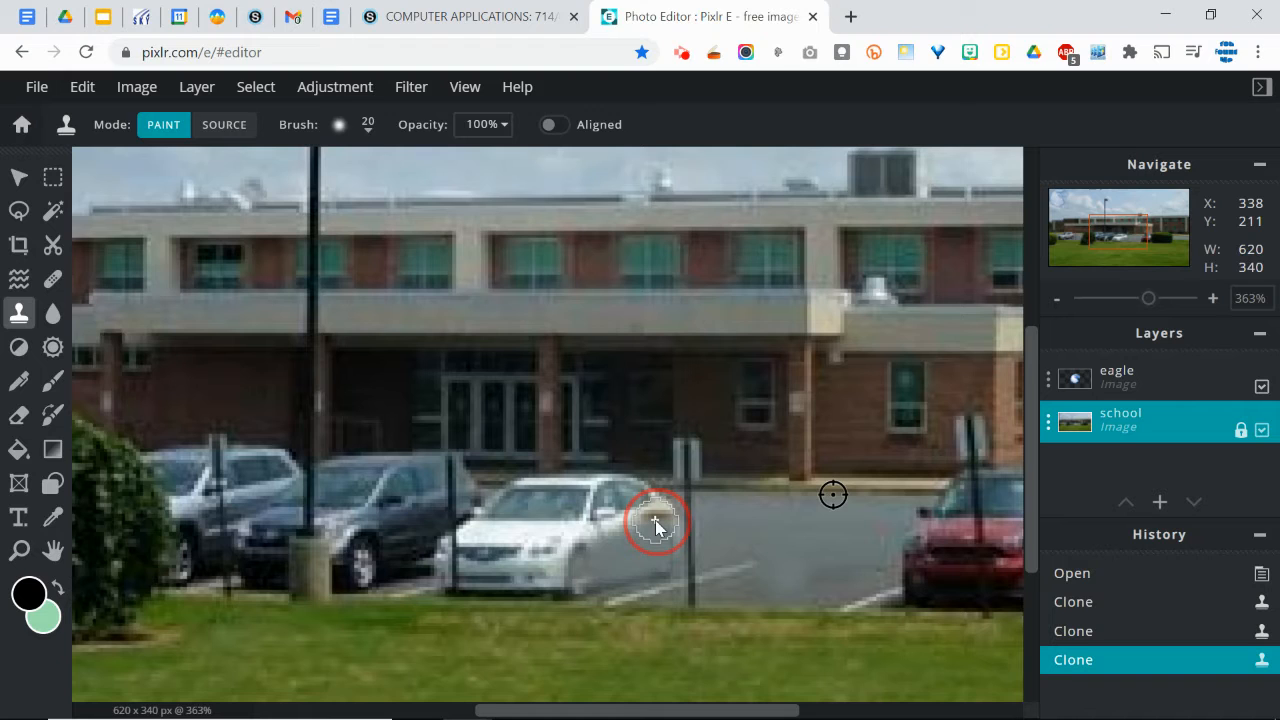
{"action": "mouse_move", "coordinate": [655, 520]}
{"action": "left_mouse_down"}
{"action": "mouse_move", "coordinate": [651, 500]}
{"action": "mouse_move", "coordinate": [611, 502]}
{"action": "mouse_move", "coordinate": [620, 478]}
{"action": "mouse_move", "coordinate": [566, 491]}
{"action": "mouse_move", "coordinate": [650, 506]}
{"action": "left_mouse_up"}
- Undo all soft-brush clone strokes on the white car
{"action": "key", "text": "ctrl+z"}
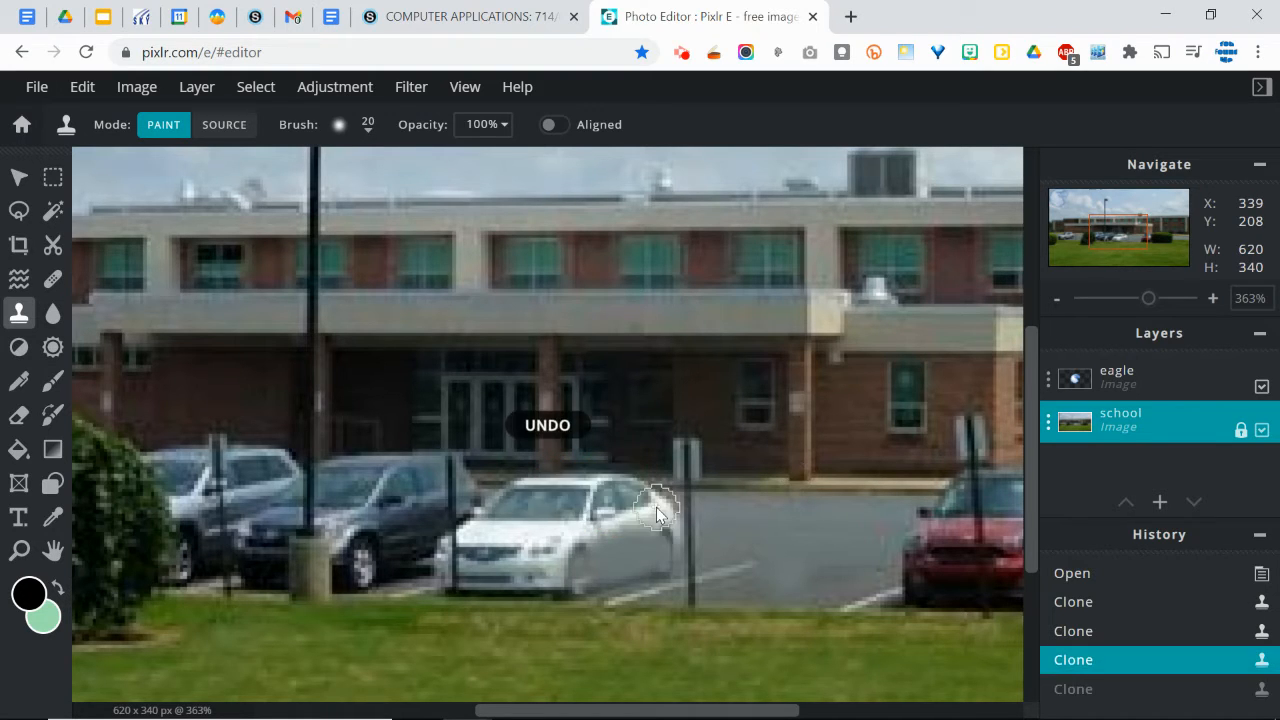
{"action": "key", "text": "ctrl+z"}
{"action": "key", "text": "ctrl+z"}
{"action": "key", "text": "ctrl+z"}
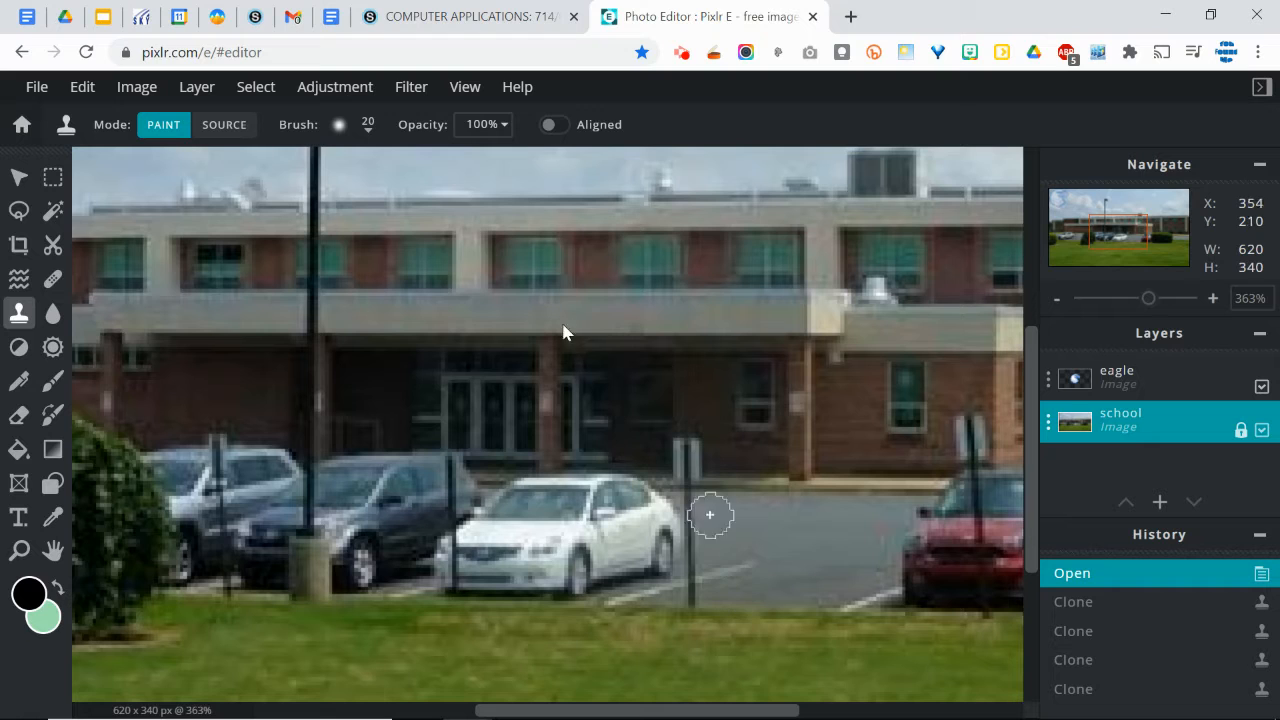
- Set the clone stamp brush to the soft round 10 px tip with 50% softness
{"action": "left_click", "coordinate": [368, 124]}
{"action": "left_click", "coordinate": [369, 126]}
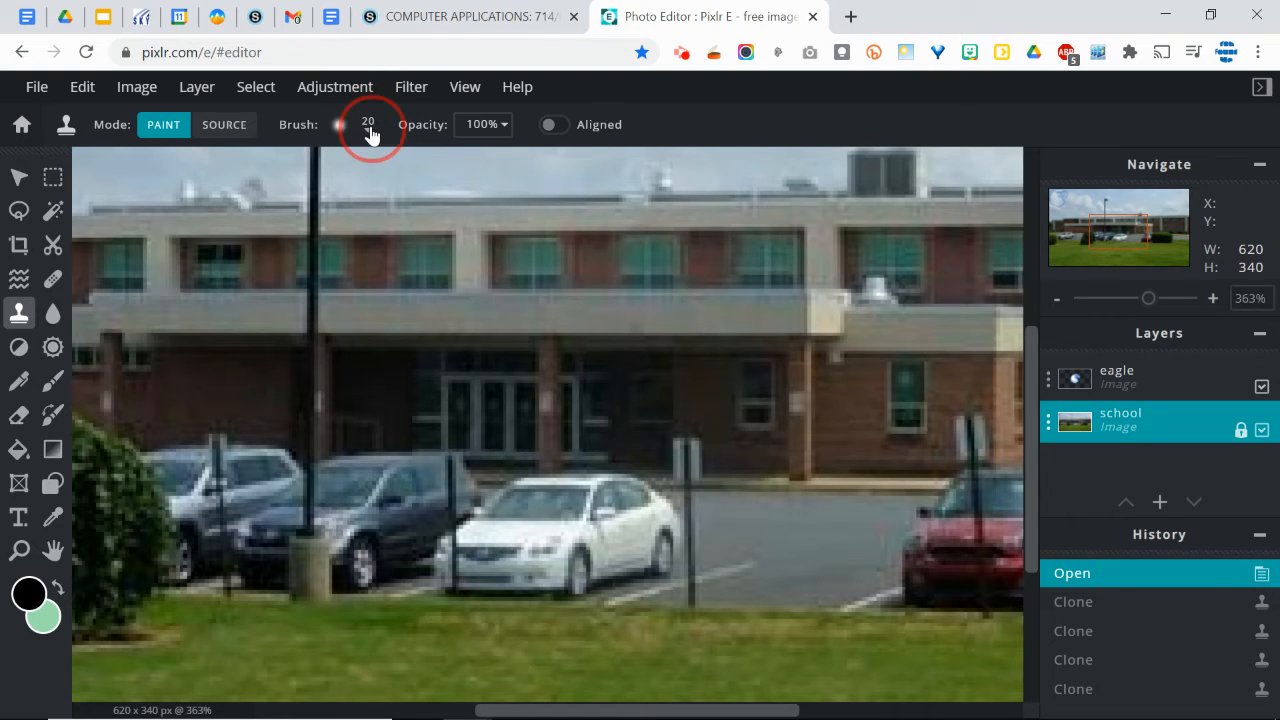
{"action": "left_click", "coordinate": [386, 516]}
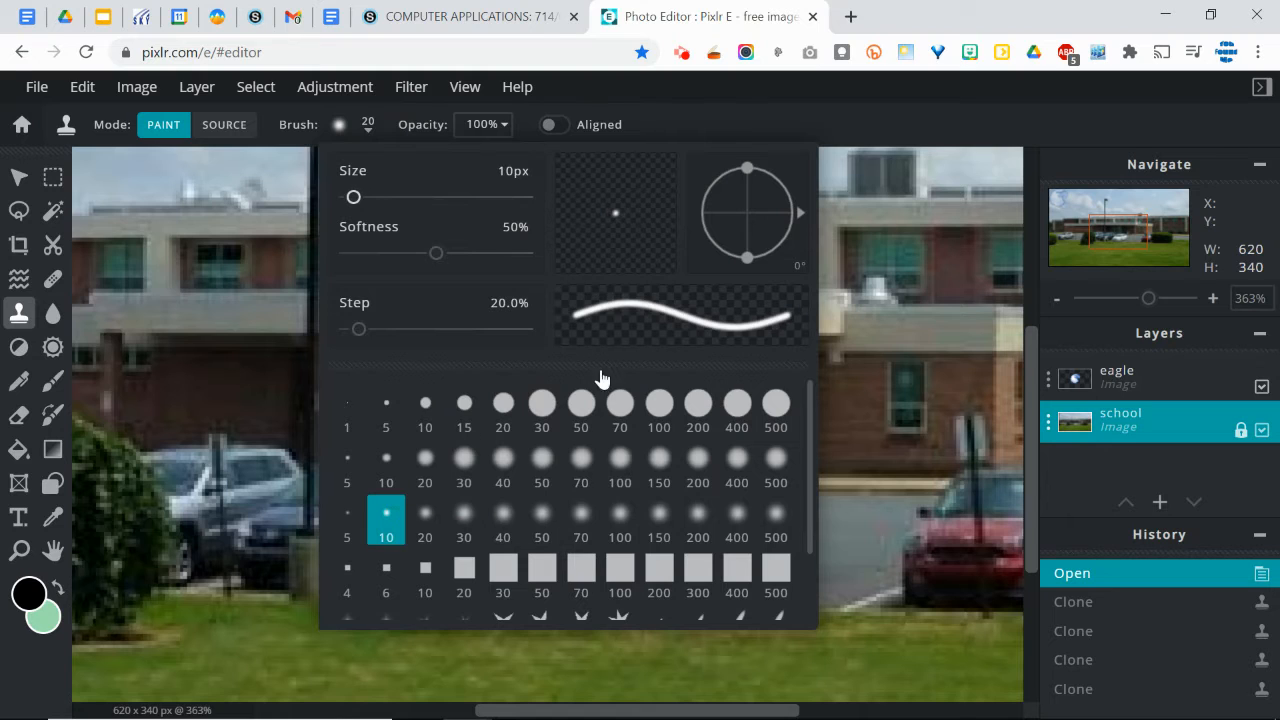
{"action": "left_click", "coordinate": [884, 112]}
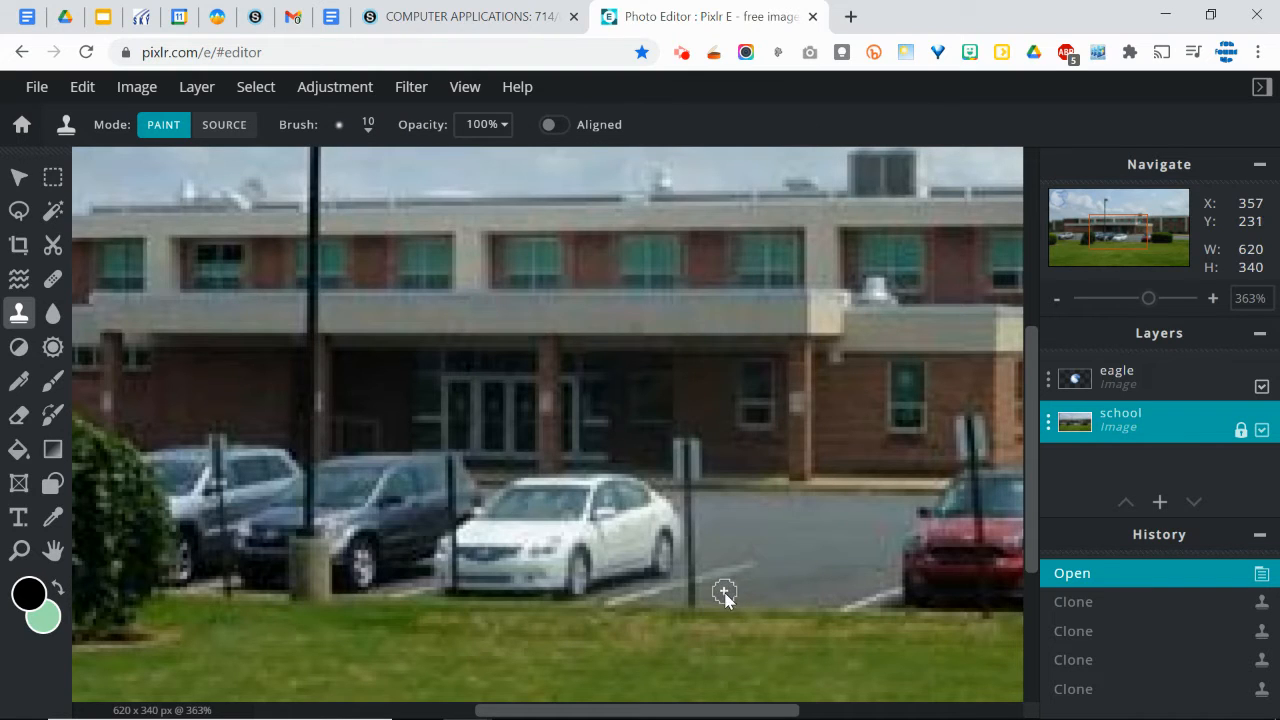
- Clone the parking-lot asphalt over the whole white car, from its wheels up to its roof and front end
{"action": "left_click", "coordinate": [721, 591]}
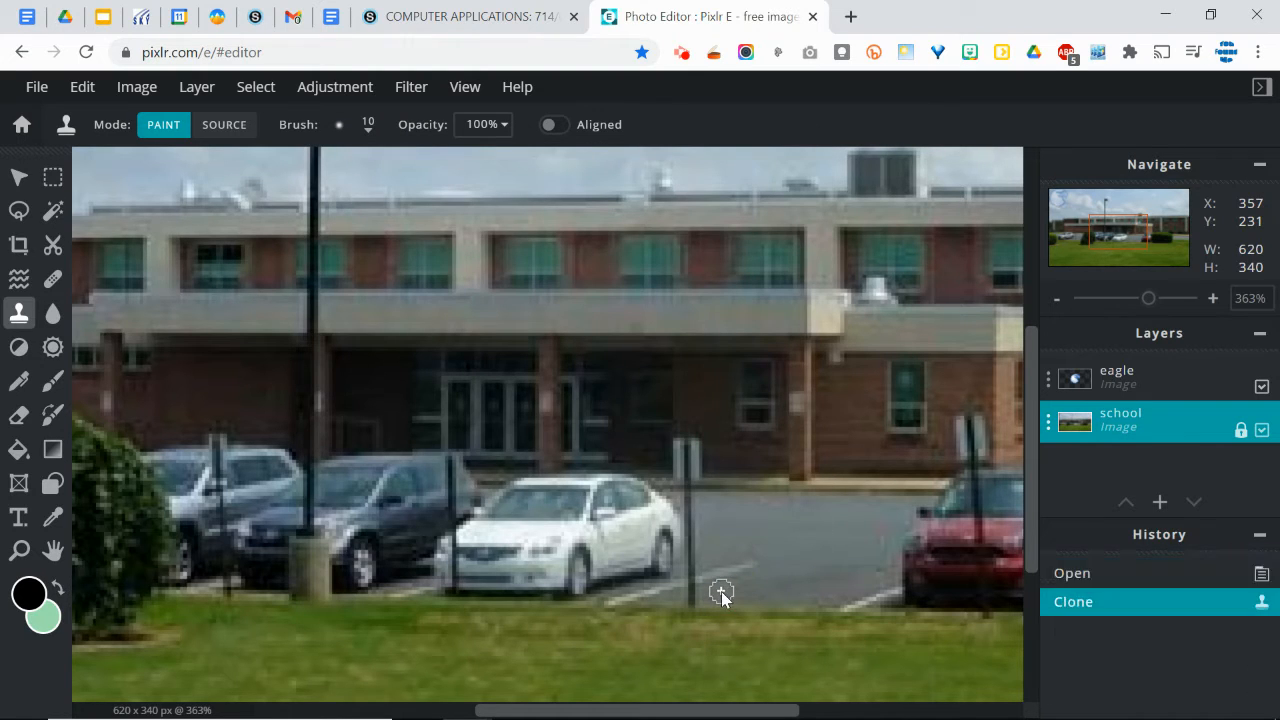
{"action": "mouse_move", "coordinate": [474, 582]}
{"action": "left_mouse_down"}
{"action": "mouse_move", "coordinate": [535, 572]}
{"action": "mouse_move", "coordinate": [544, 578]}
{"action": "mouse_move", "coordinate": [508, 582]}
{"action": "mouse_move", "coordinate": [577, 588]}
{"action": "mouse_move", "coordinate": [620, 574]}
{"action": "mouse_move", "coordinate": [565, 578]}
{"action": "mouse_move", "coordinate": [622, 570]}
{"action": "left_mouse_up"}
{"action": "mouse_move", "coordinate": [629, 572]}
{"action": "left_mouse_down"}
{"action": "mouse_move", "coordinate": [655, 565]}
{"action": "mouse_move", "coordinate": [571, 588]}
{"action": "mouse_move", "coordinate": [468, 586]}
{"action": "mouse_move", "coordinate": [628, 546]}
{"action": "mouse_move", "coordinate": [640, 556]}
{"action": "mouse_move", "coordinate": [663, 534]}
{"action": "mouse_move", "coordinate": [660, 570]}
{"action": "mouse_move", "coordinate": [580, 586]}
{"action": "mouse_move", "coordinate": [600, 520]}
{"action": "mouse_move", "coordinate": [606, 531]}
{"action": "mouse_move", "coordinate": [629, 517]}
{"action": "mouse_move", "coordinate": [636, 529]}
{"action": "mouse_move", "coordinate": [663, 523]}
{"action": "mouse_move", "coordinate": [641, 495]}
{"action": "mouse_move", "coordinate": [556, 537]}
{"action": "mouse_move", "coordinate": [612, 537]}
{"action": "mouse_move", "coordinate": [503, 541]}
{"action": "mouse_move", "coordinate": [471, 557]}
{"action": "mouse_move", "coordinate": [503, 531]}
{"action": "mouse_move", "coordinate": [605, 500]}
{"action": "mouse_move", "coordinate": [586, 520]}
{"action": "mouse_move", "coordinate": [650, 512]}
{"action": "mouse_move", "coordinate": [666, 531]}
{"action": "mouse_move", "coordinate": [633, 480]}
{"action": "mouse_move", "coordinate": [627, 495]}
{"action": "mouse_move", "coordinate": [514, 494]}
{"action": "mouse_move", "coordinate": [526, 514]}
{"action": "mouse_move", "coordinate": [493, 515]}
{"action": "mouse_move", "coordinate": [500, 503]}
{"action": "mouse_move", "coordinate": [479, 529]}
{"action": "mouse_move", "coordinate": [482, 519]}
{"action": "mouse_move", "coordinate": [469, 571]}
{"action": "mouse_move", "coordinate": [470, 523]}
{"action": "mouse_move", "coordinate": [474, 537]}
{"action": "mouse_move", "coordinate": [447, 555]}
{"action": "left_mouse_up"}
{"action": "left_click", "coordinate": [653, 566]}
{"action": "left_click", "coordinate": [649, 496]}
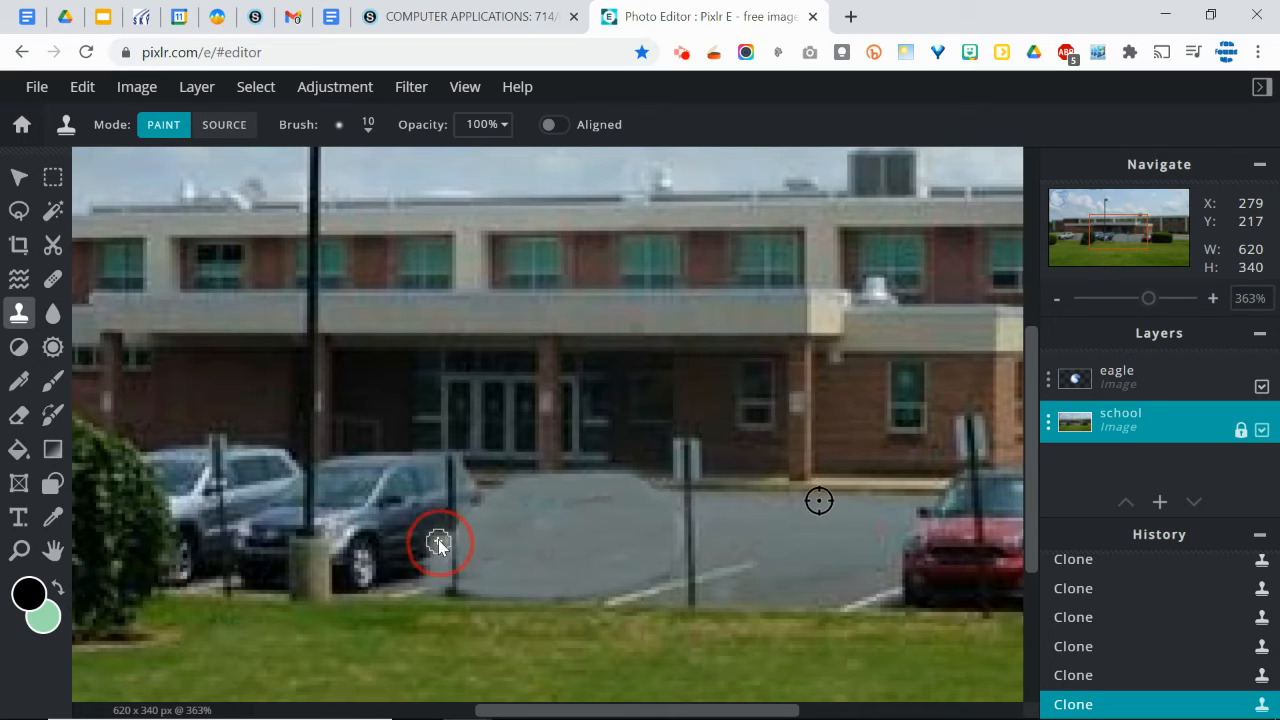
{"action": "mouse_move", "coordinate": [578, 526]}
{"action": "left_mouse_down"}
{"action": "mouse_move", "coordinate": [614, 496]}
{"action": "mouse_move", "coordinate": [657, 534]}
{"action": "left_mouse_up"}
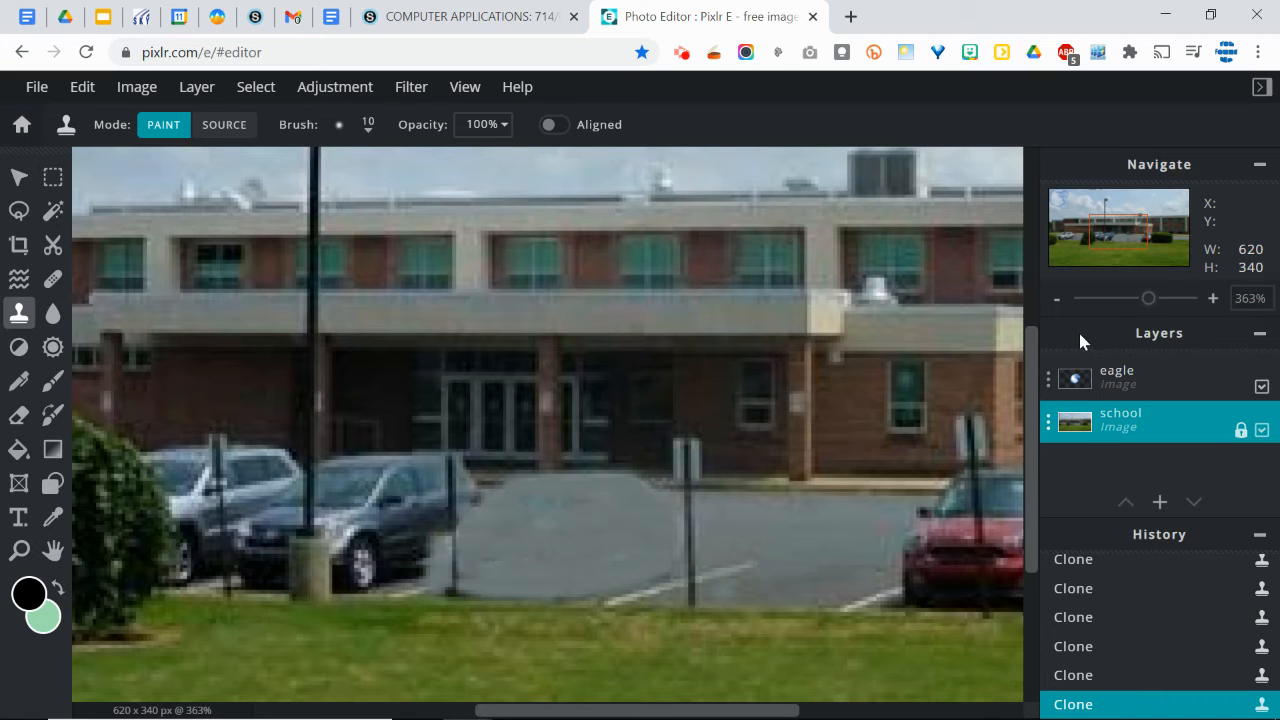
- Try to repair the signpost beside the dark SUV with a clone stroke, then undo the stroke
{"action": "left_click_drag", "start_coordinate": [1157, 313], "coordinate": [1129, 322]}
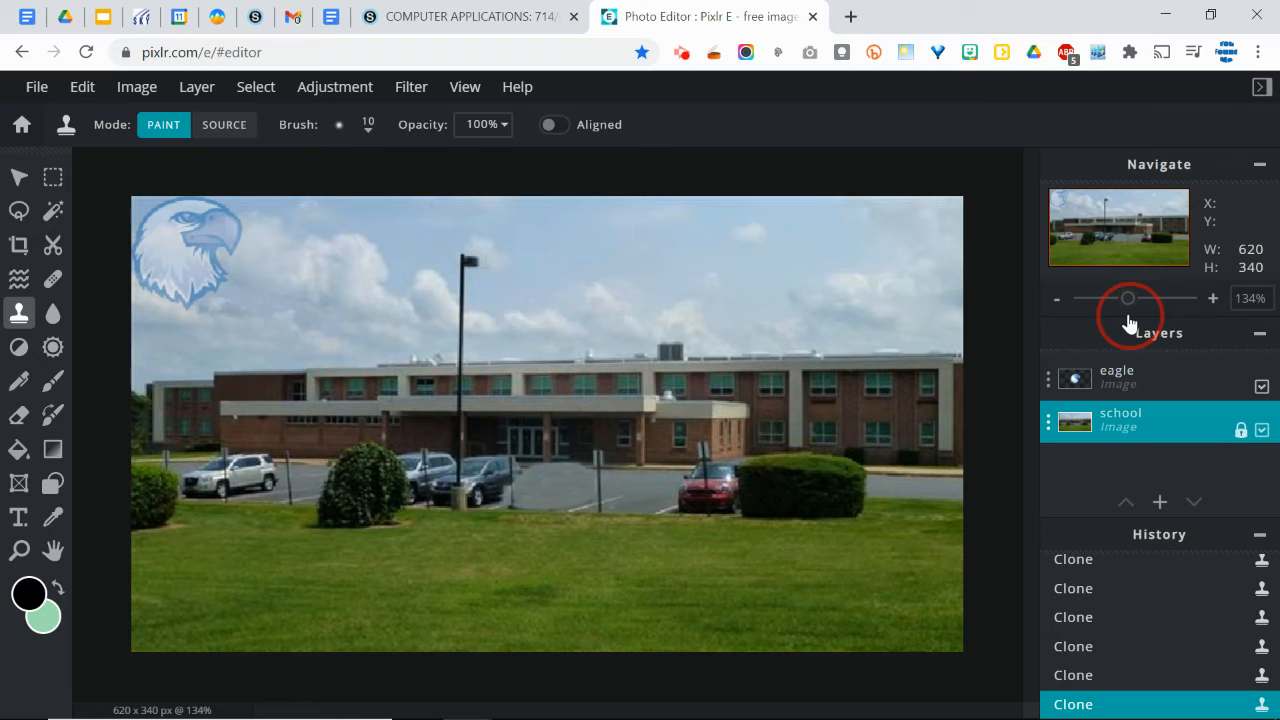
{"action": "left_click_drag", "start_coordinate": [1129, 322], "coordinate": [1146, 320]}
{"action": "left_click_drag", "start_coordinate": [1150, 318], "coordinate": [1153, 318]}
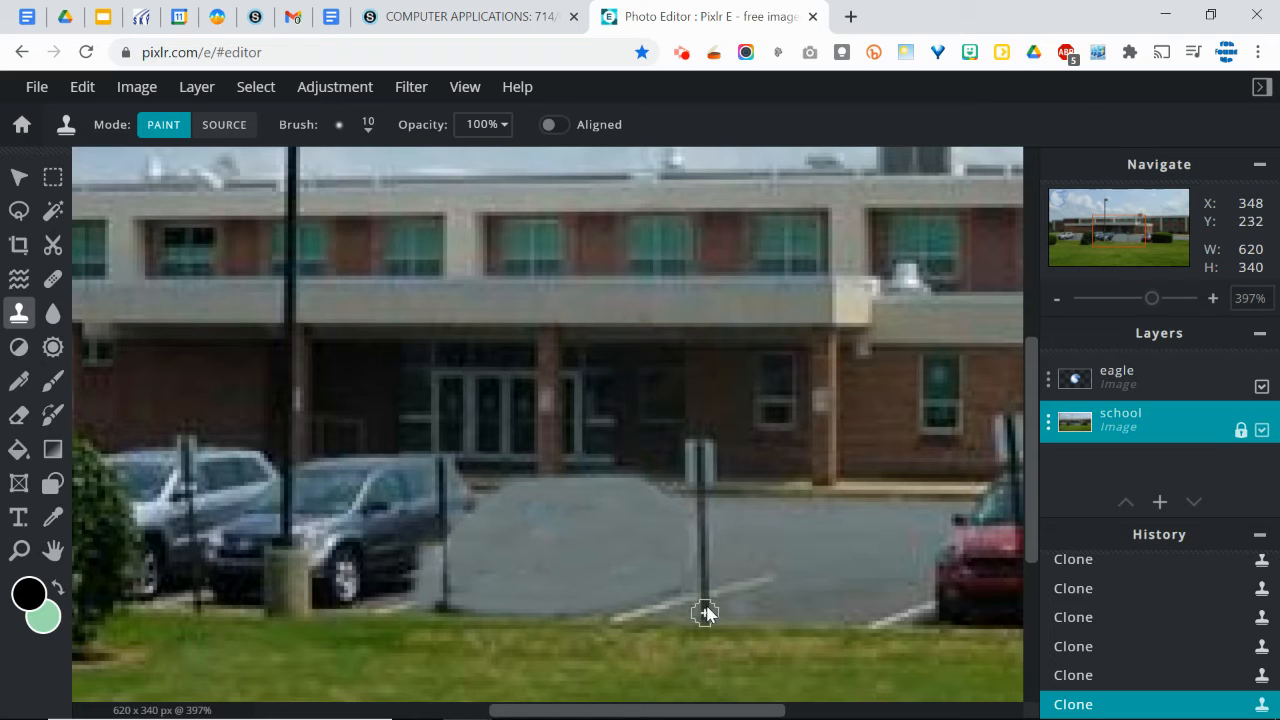
{"action": "mouse_move", "coordinate": [425, 592]}
{"action": "left_mouse_down"}
{"action": "mouse_move", "coordinate": [442, 527]}
{"action": "mouse_move", "coordinate": [442, 583]}
{"action": "mouse_move", "coordinate": [452, 490]}
{"action": "left_mouse_up"}
{"action": "key", "text": "ctrl+z"}
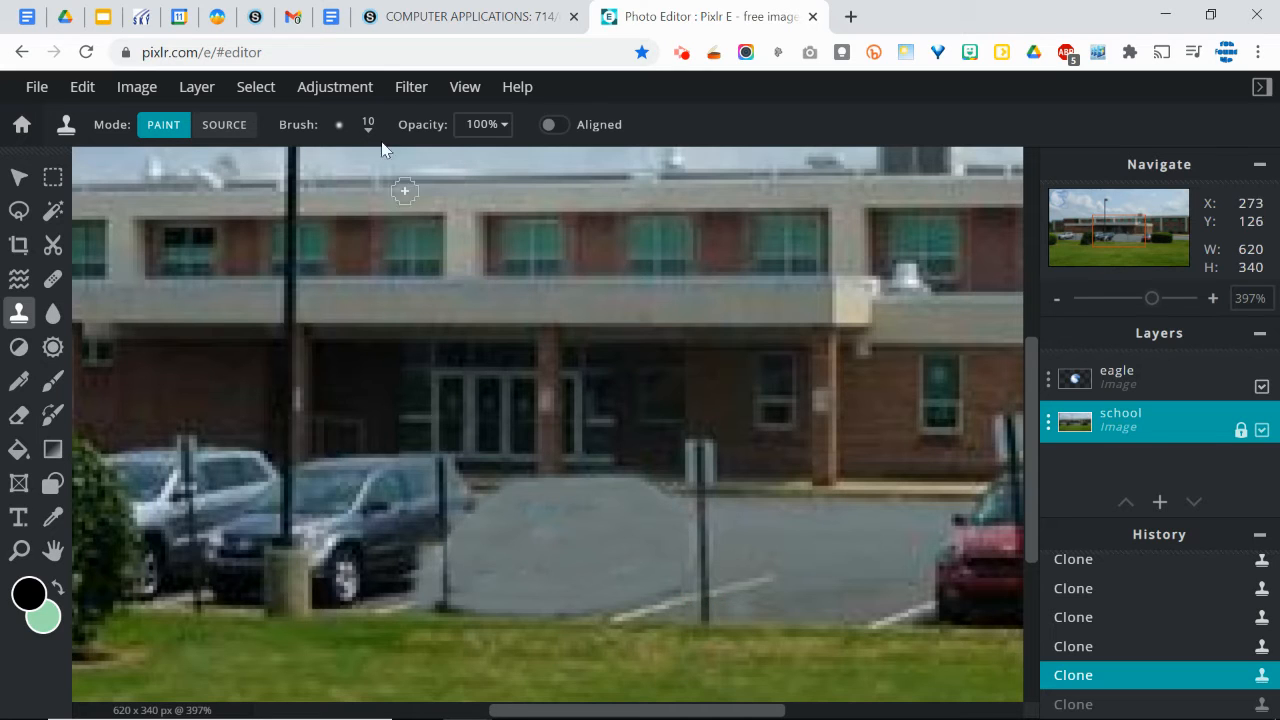
- Sample the base of the intact signpost as clone source and rebuild the lower post beside the dark SUV, undoing faulty strokes
{"action": "left_click", "coordinate": [226, 125]}
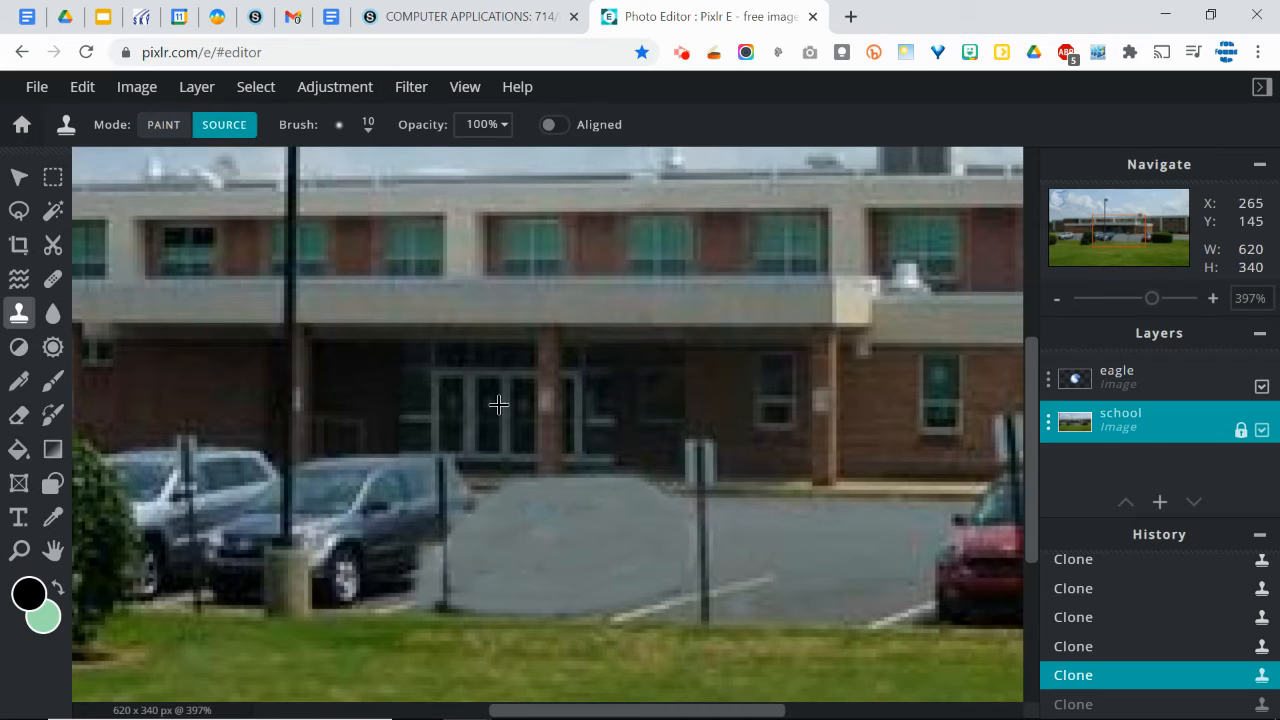
{"action": "left_click", "coordinate": [702, 609]}
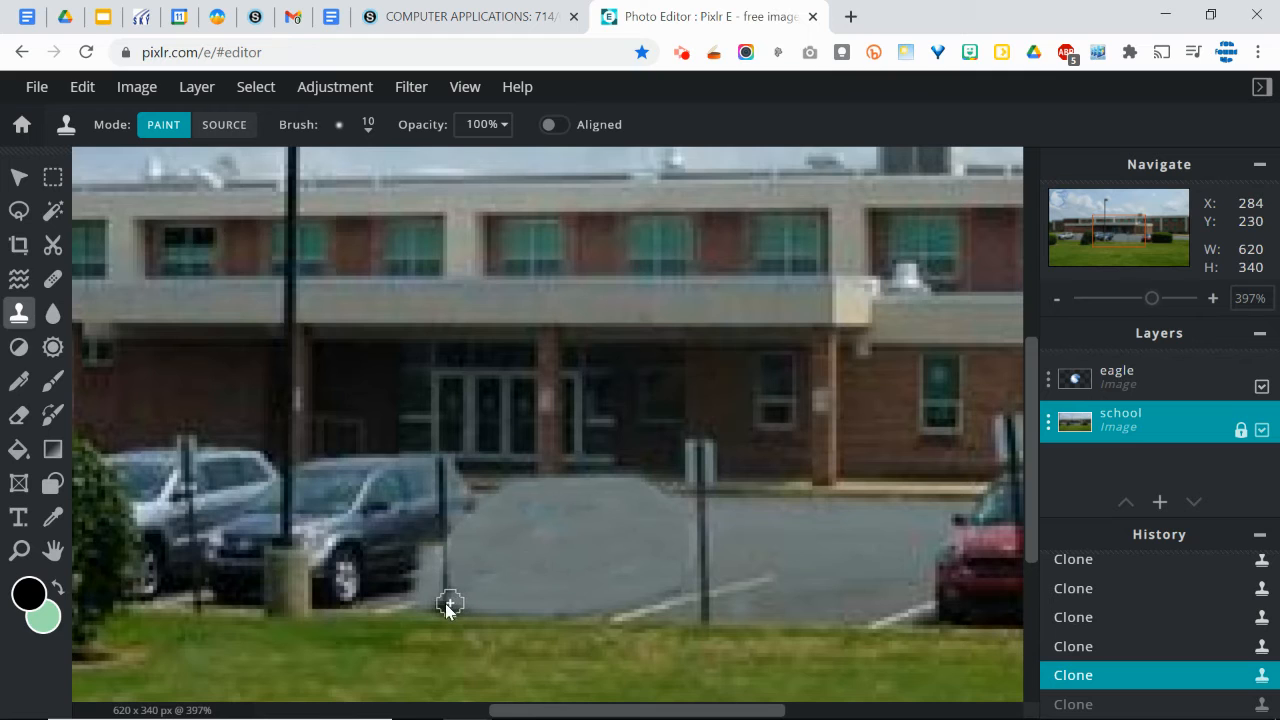
{"action": "left_click_drag", "start_coordinate": [445, 603], "coordinate": [442, 542]}
{"action": "key", "text": "ctrl+z"}
{"action": "key", "text": "ctrl+z"}
{"action": "key", "text": "ctrl+z"}
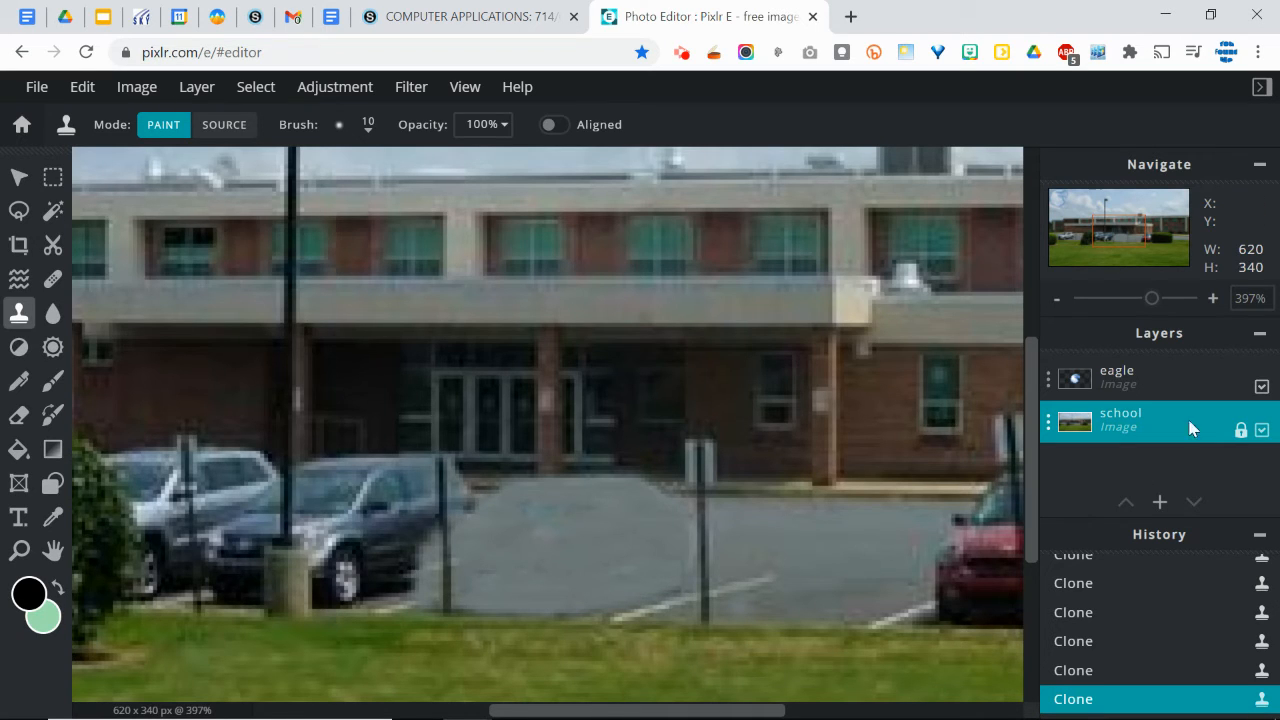
- Sample the dark lower body of the dark SUV and clone it over the gap behind, extending the body to the signpost
{"action": "left_click_drag", "start_coordinate": [1146, 310], "coordinate": [1163, 308]}
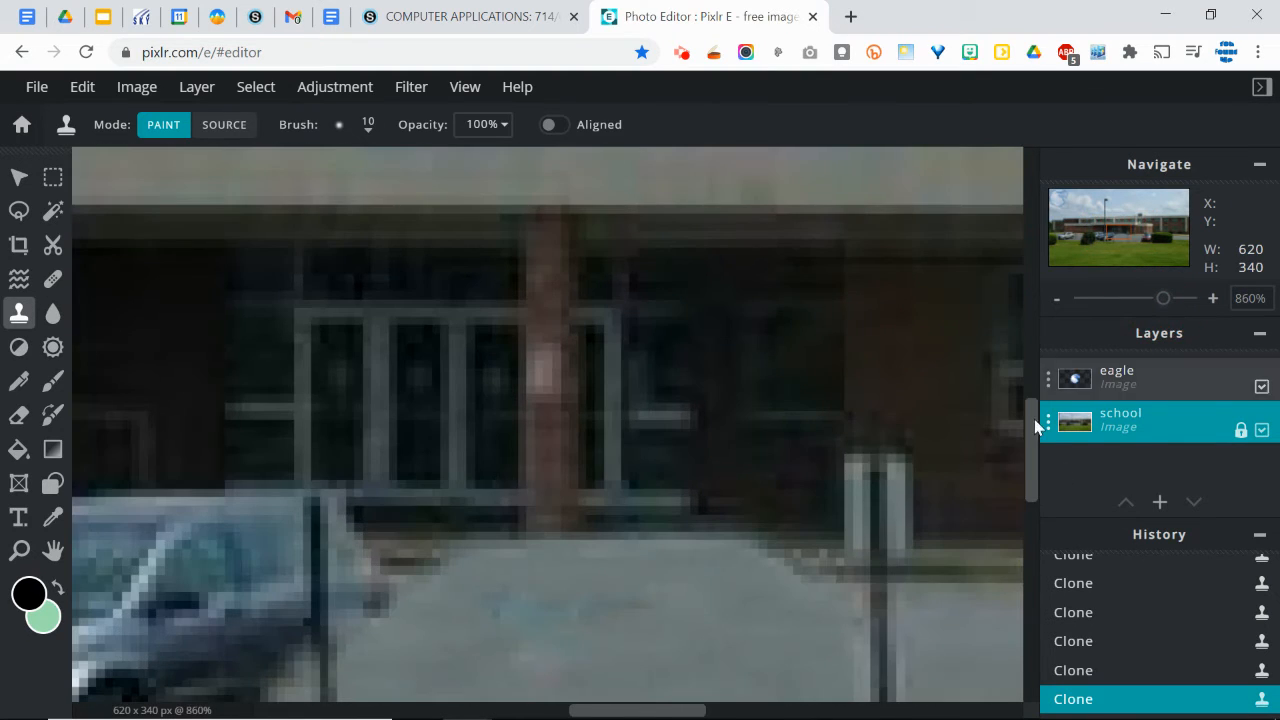
{"action": "left_click_drag", "start_coordinate": [1116, 239], "coordinate": [1108, 243]}
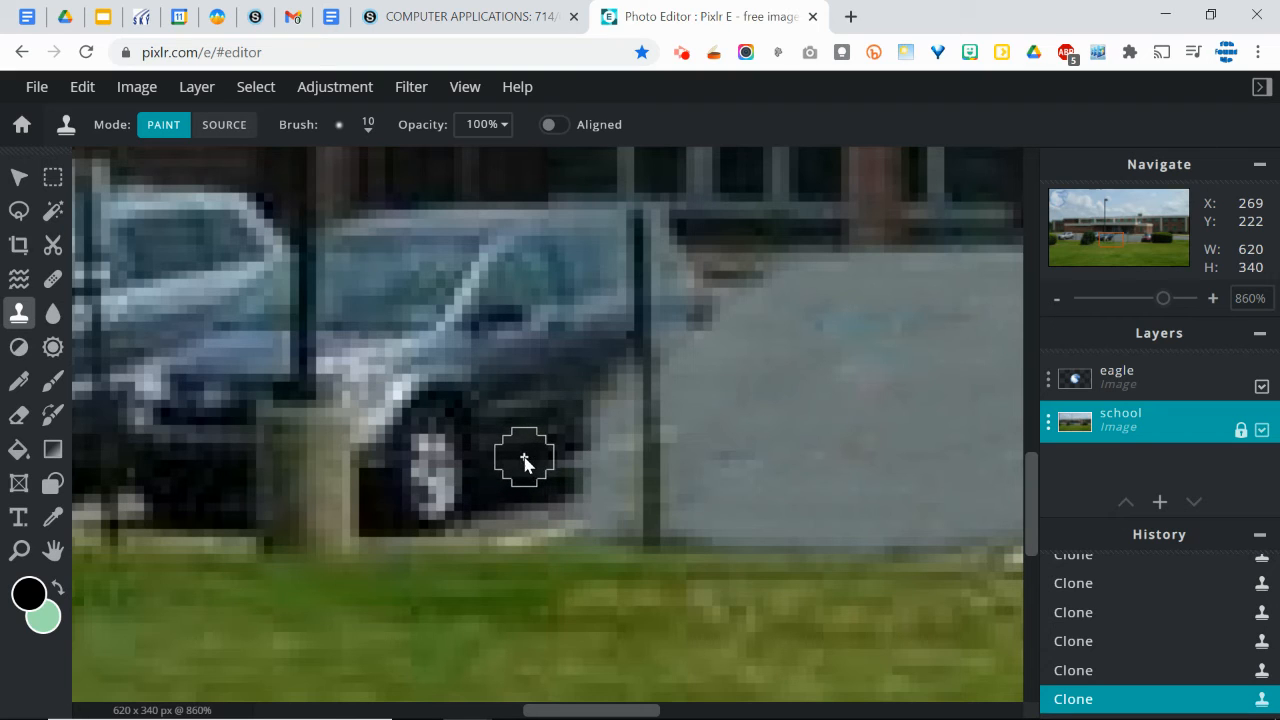
{"action": "left_click", "coordinate": [226, 125]}
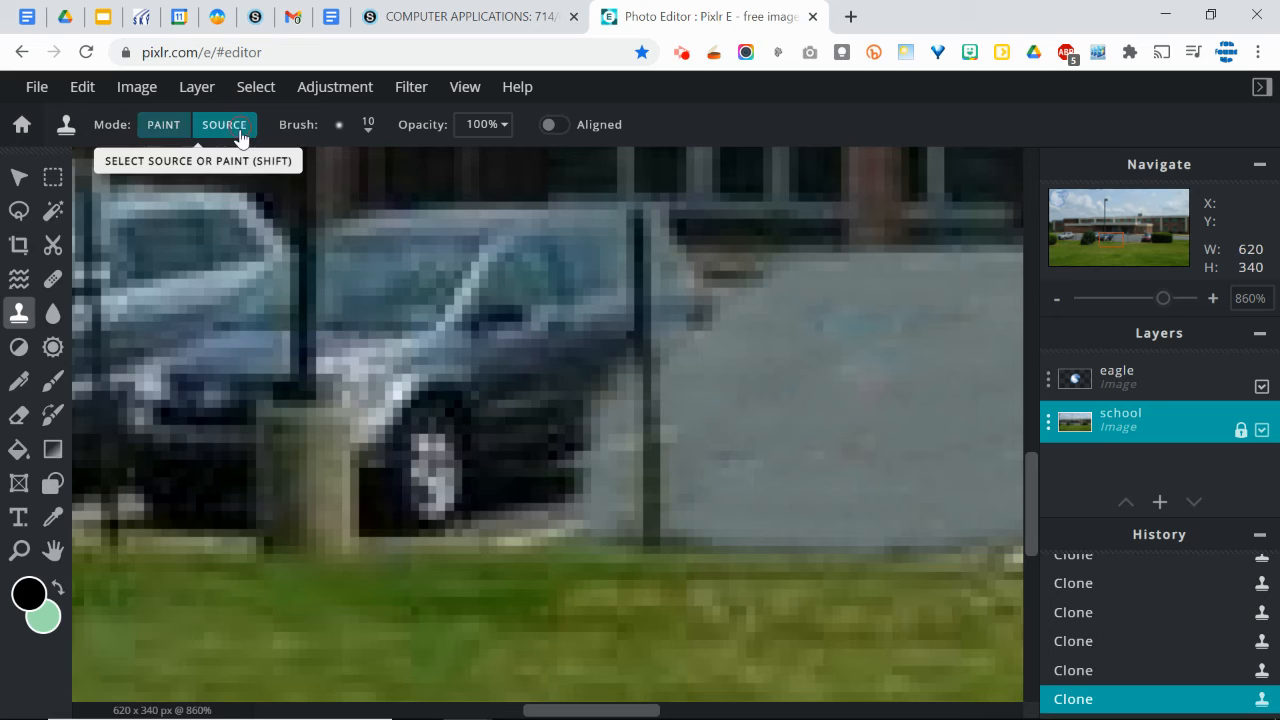
{"action": "left_click", "coordinate": [505, 457]}
{"action": "left_click", "coordinate": [578, 451]}
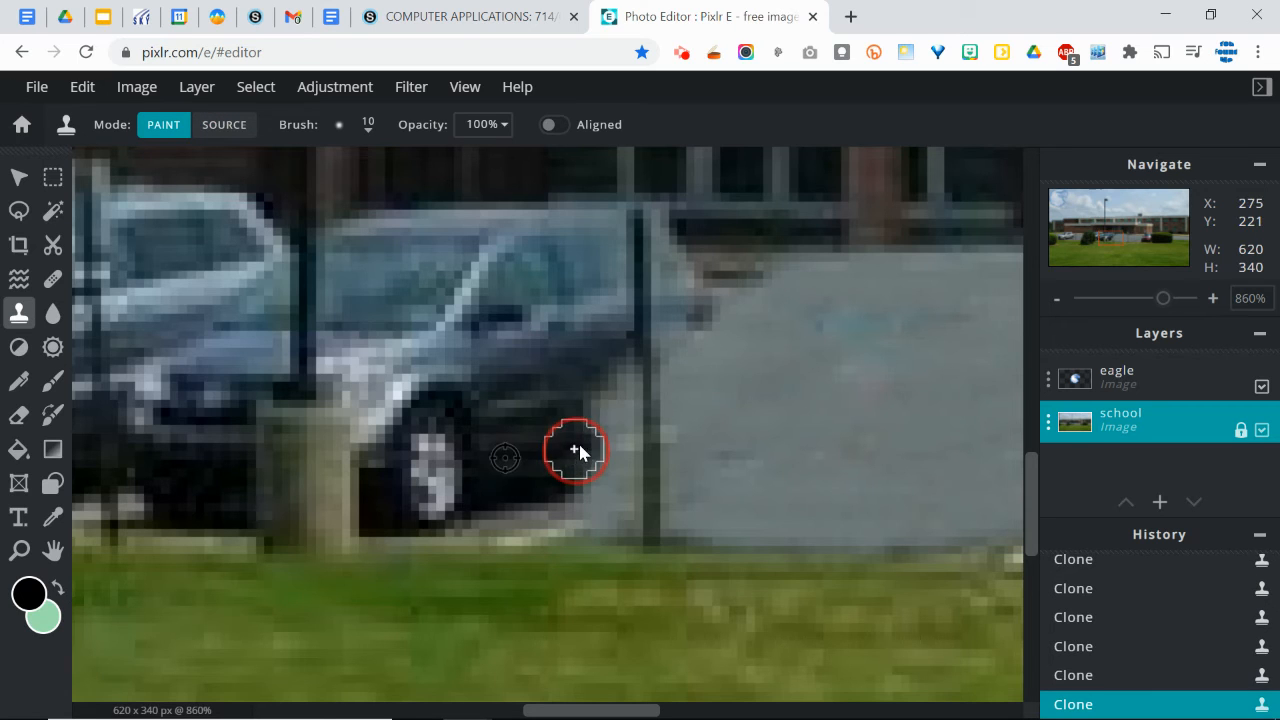
{"action": "mouse_move", "coordinate": [578, 451]}
{"action": "left_mouse_down"}
{"action": "mouse_move", "coordinate": [601, 428]}
{"action": "mouse_move", "coordinate": [590, 460]}
{"action": "left_mouse_up"}
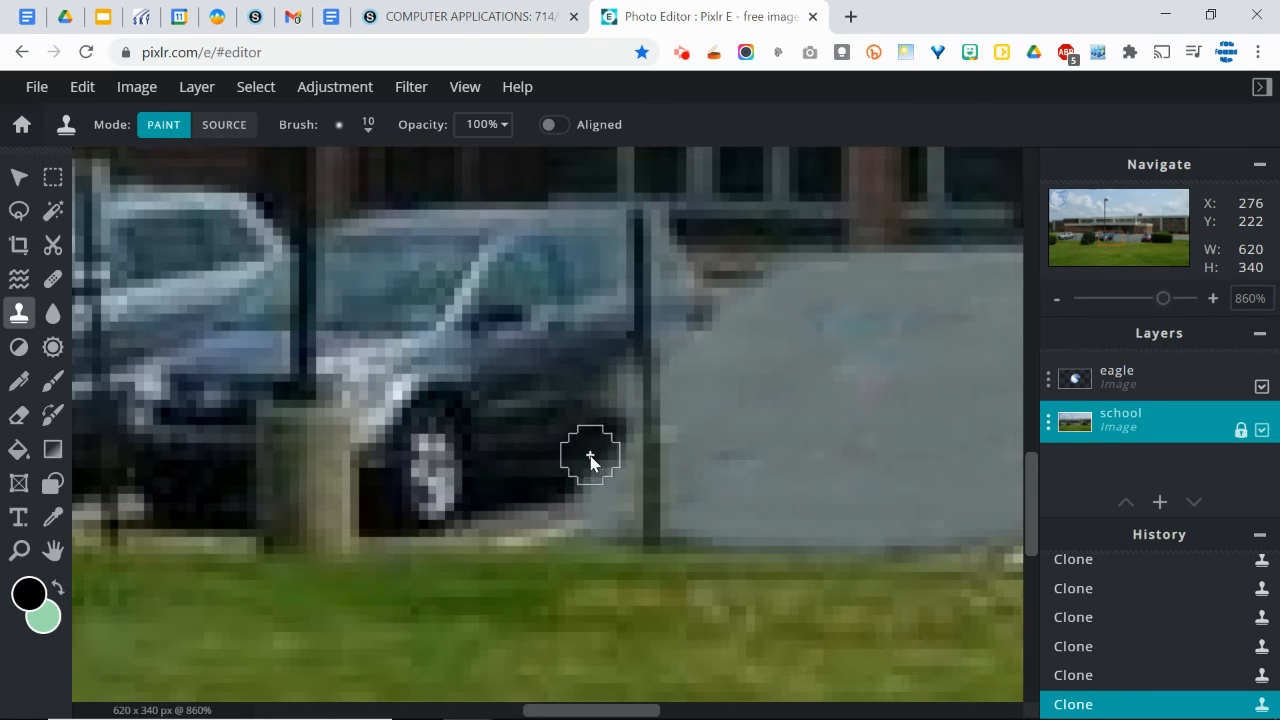
{"action": "left_click", "coordinate": [596, 462]}
{"action": "left_click", "coordinate": [608, 458]}
{"action": "left_click", "coordinate": [586, 463]}
{"action": "left_click", "coordinate": [591, 451]}
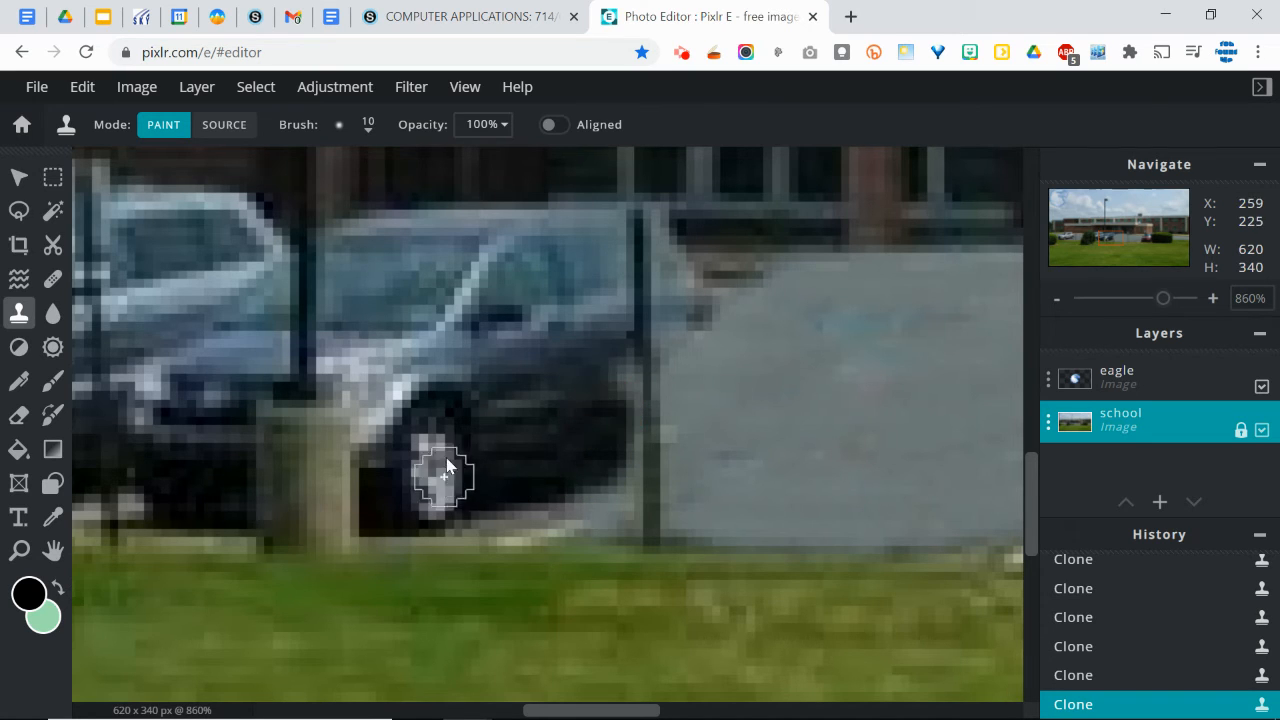
- Set the clone brush to the soft 20 px tip, try it on the SUV's front wheel, and undo that stroke
{"action": "left_click", "coordinate": [368, 128]}
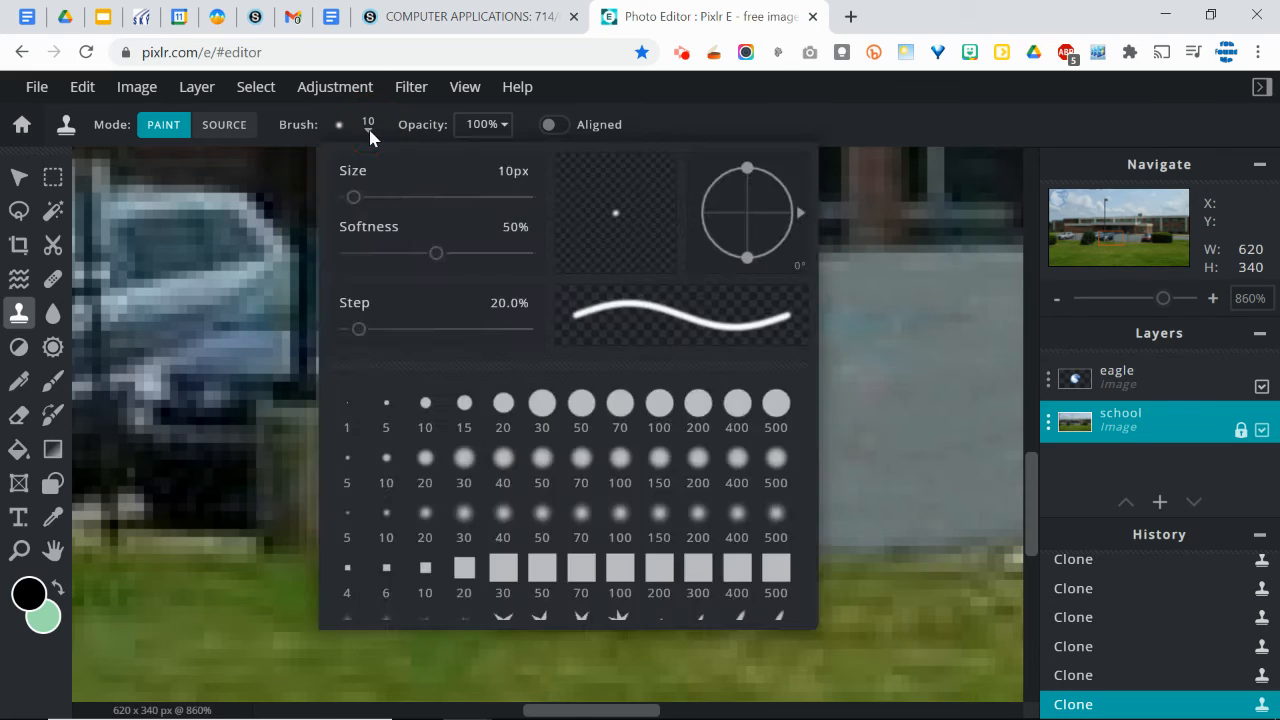
{"action": "left_click", "coordinate": [369, 134]}
{"action": "left_click", "coordinate": [369, 134]}
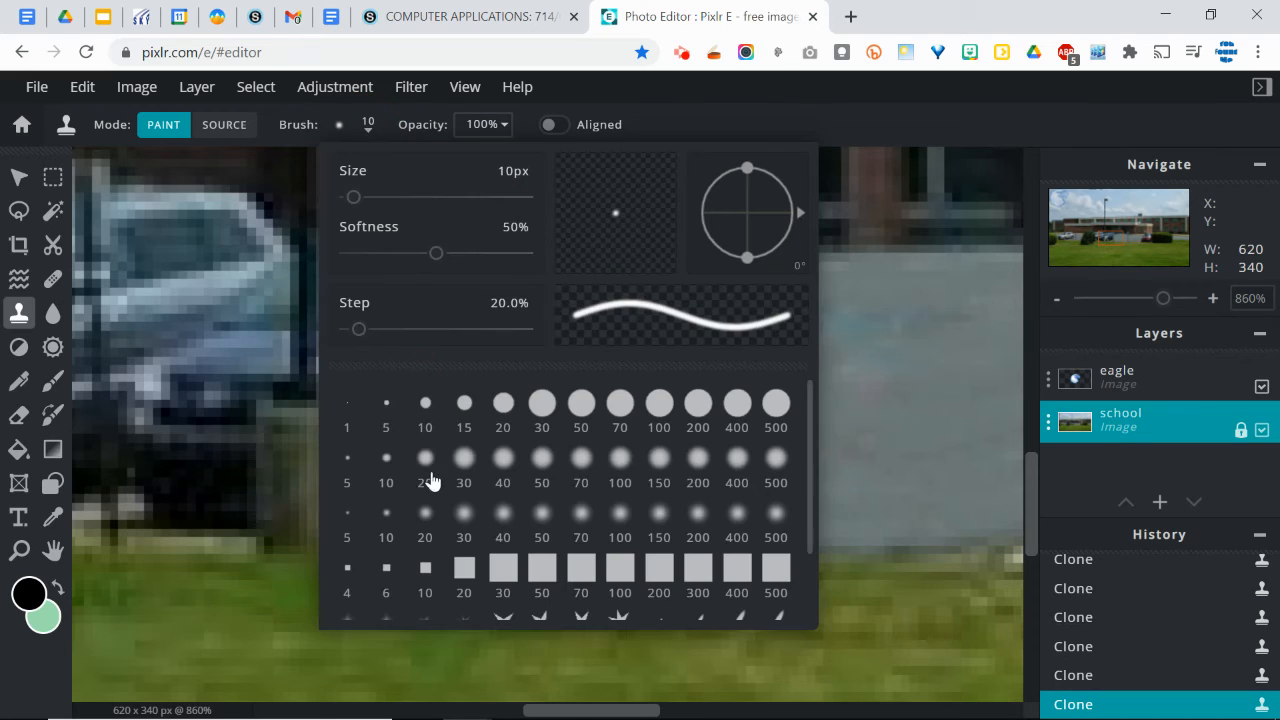
{"action": "left_click", "coordinate": [431, 482]}
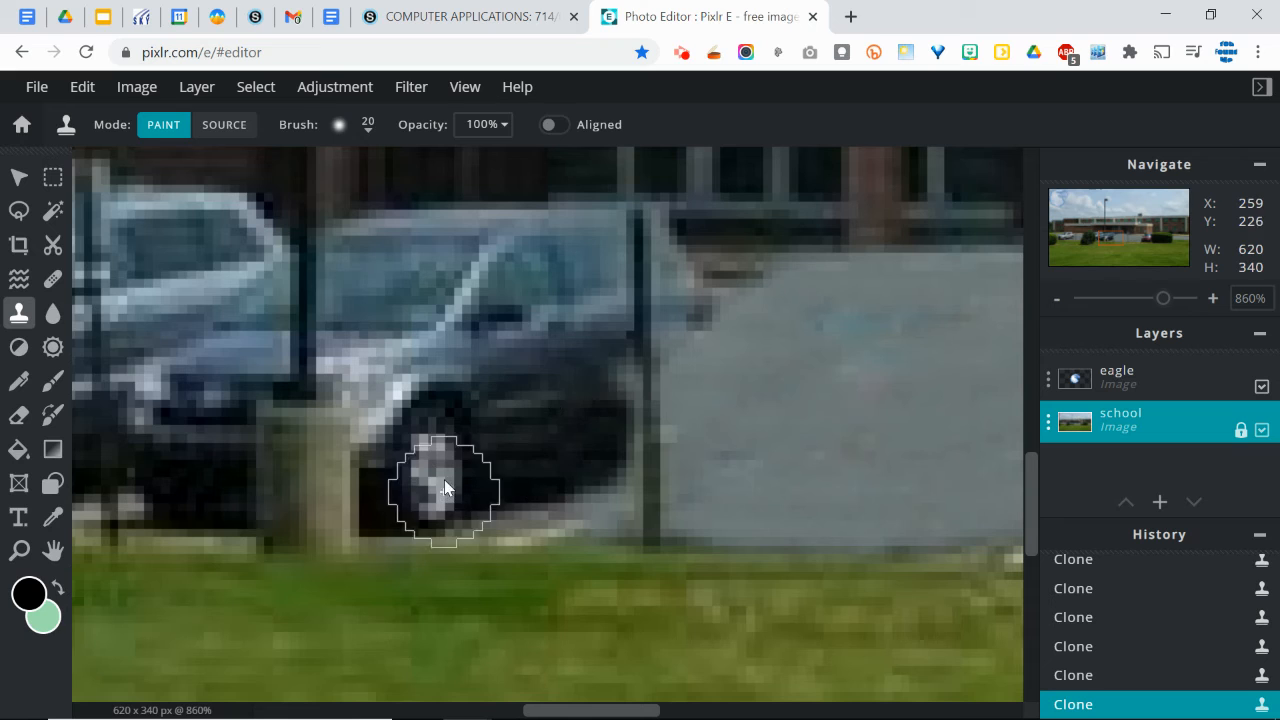
{"action": "left_click", "coordinate": [432, 470]}
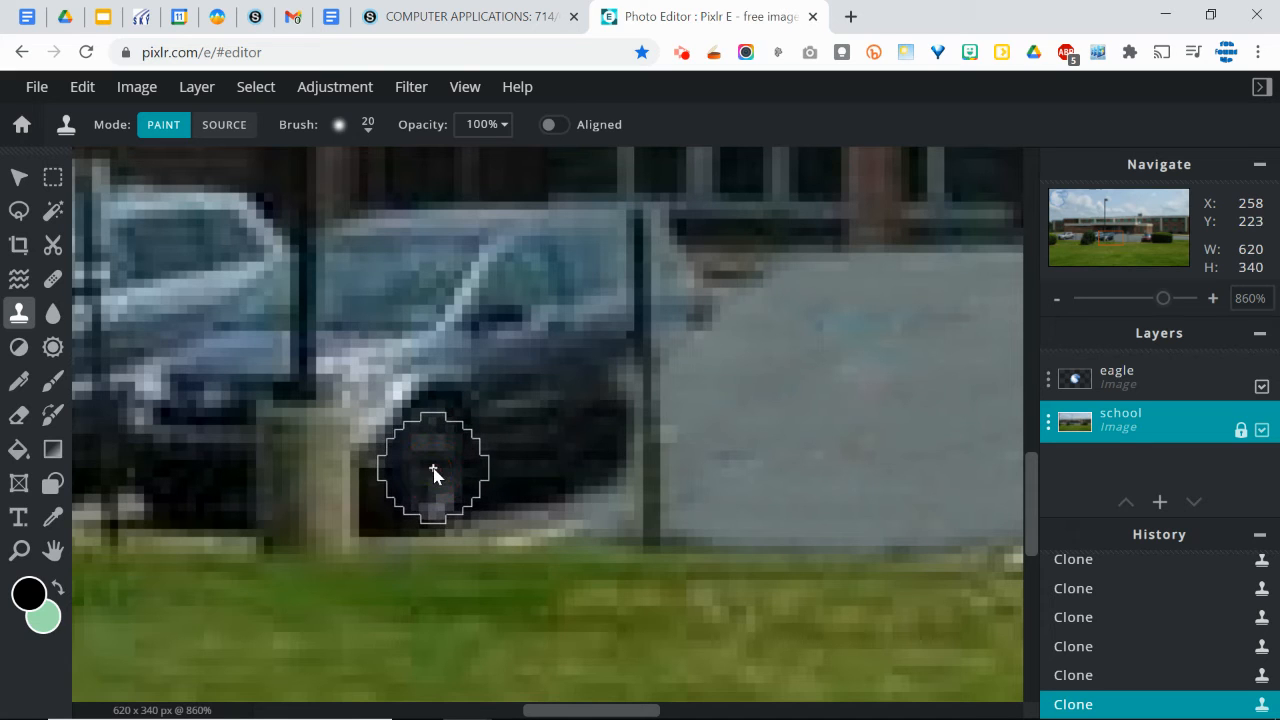
{"action": "key", "text": "ctrl+z"}
- Sample the dark SUV's front wheel and clone it as a rear wheel behind the signpost, undoing misplaced copies
{"action": "left_click", "coordinate": [230, 125]}
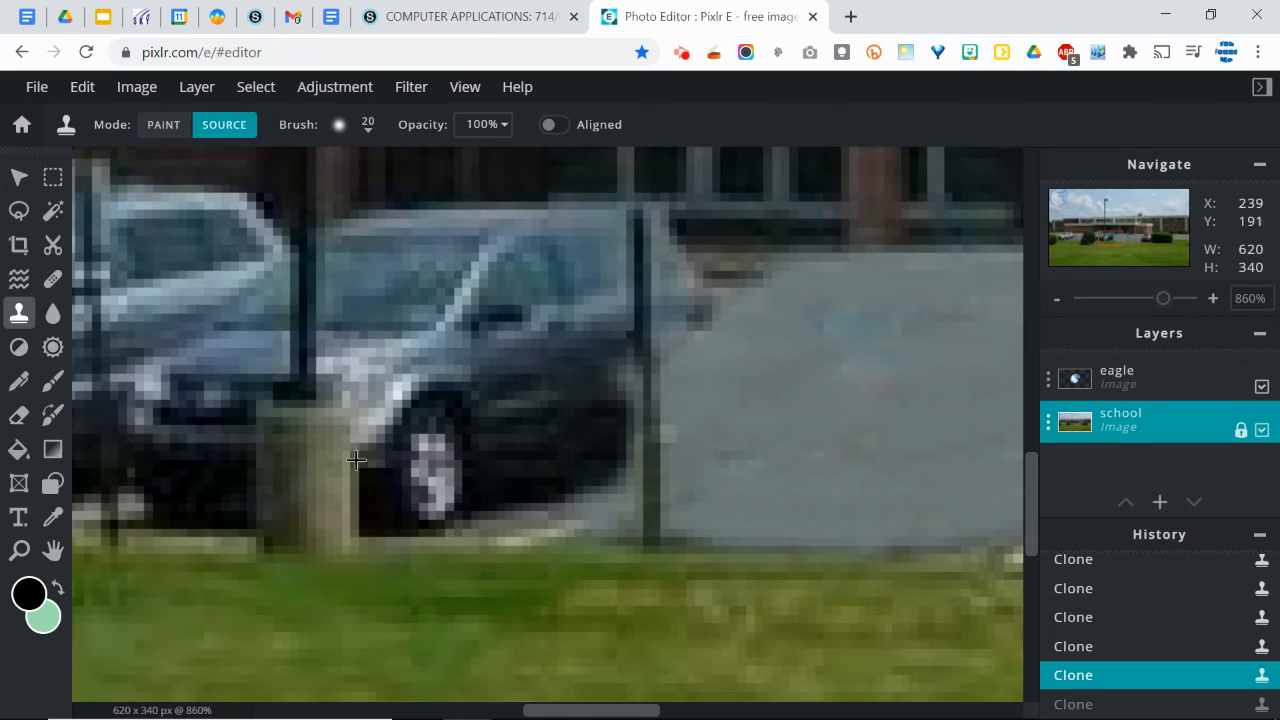
{"action": "left_click", "coordinate": [430, 480]}
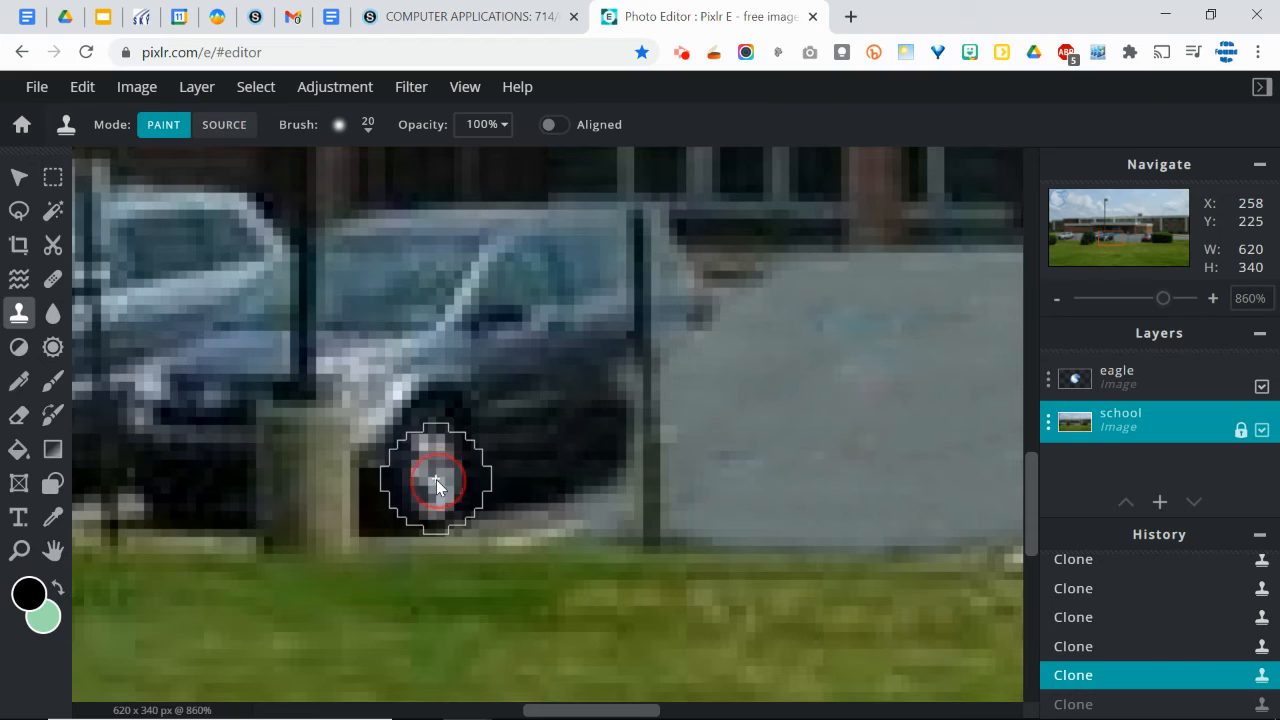
{"action": "left_click", "coordinate": [665, 386]}
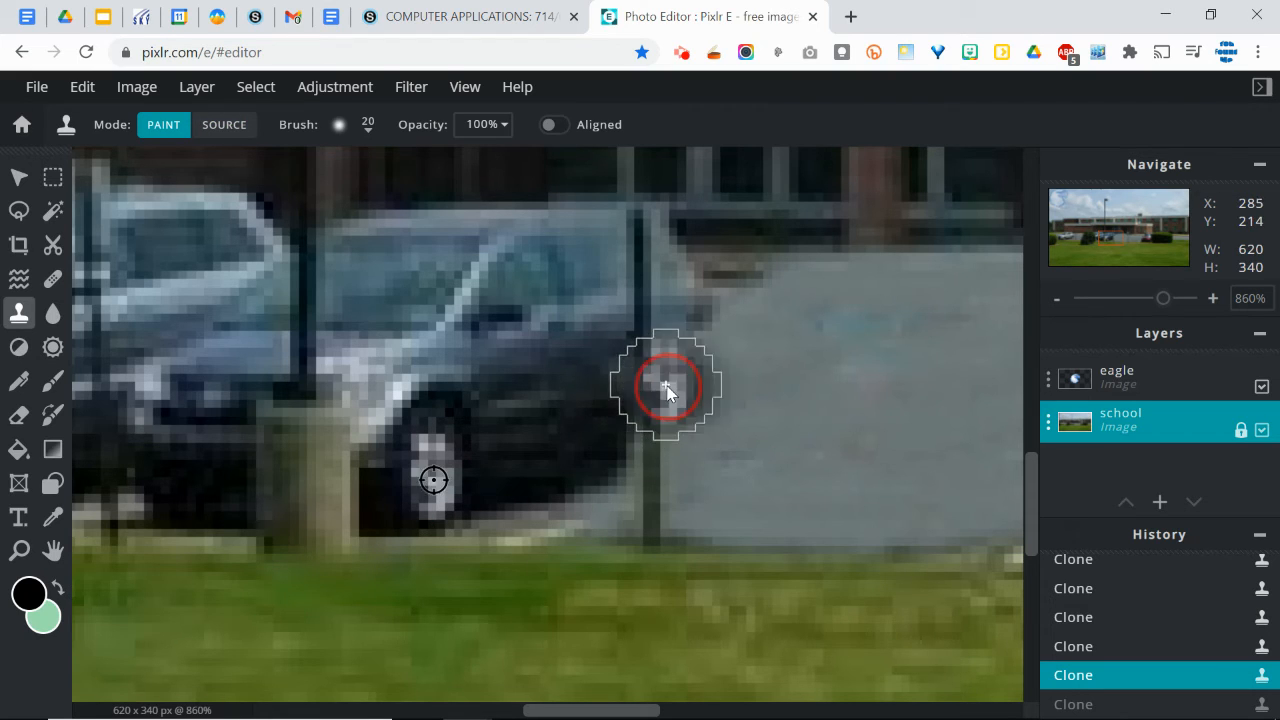
{"action": "key", "text": "ctrl+z"}
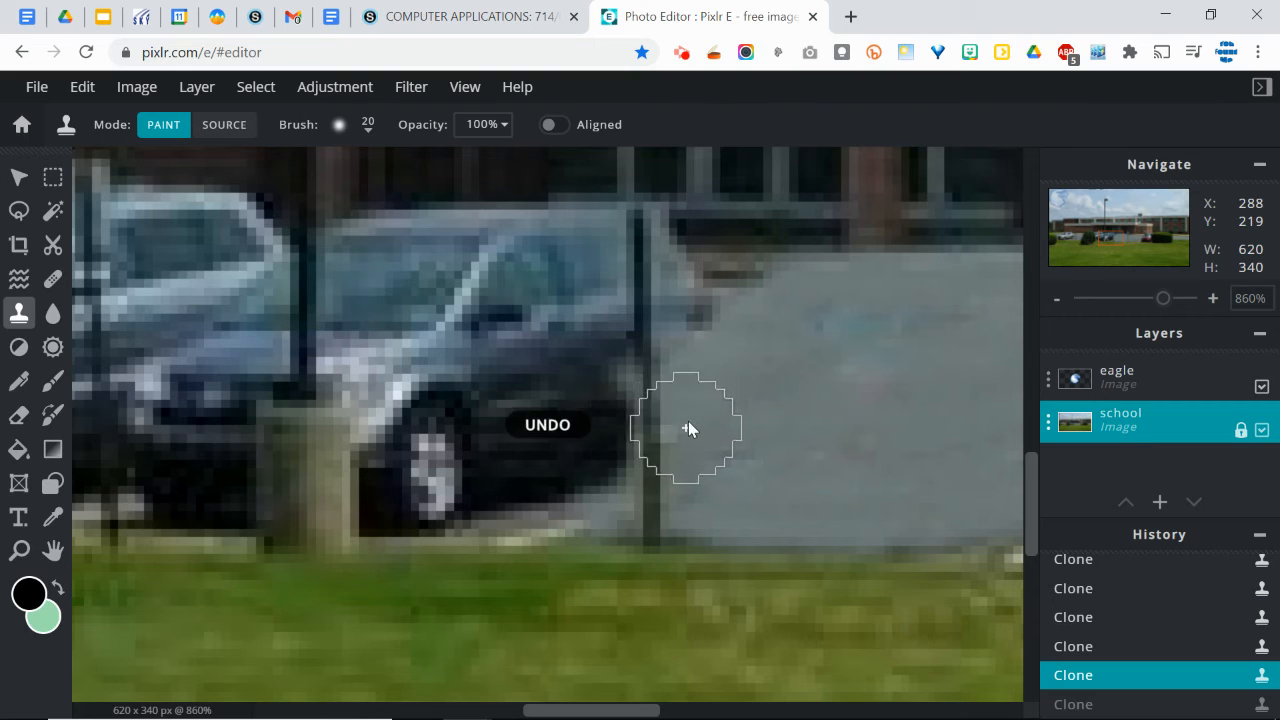
{"action": "left_click", "coordinate": [671, 403]}
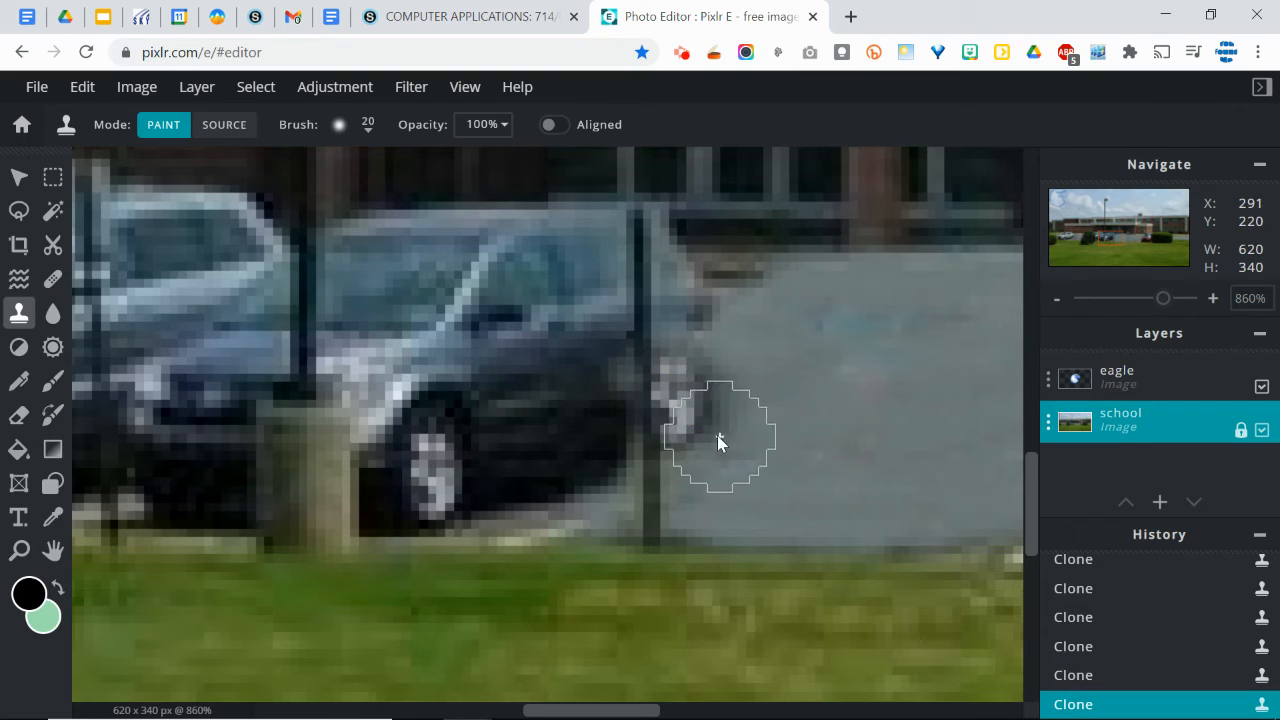
{"action": "key", "text": "ctrl+z"}
{"action": "left_click", "coordinate": [655, 414]}
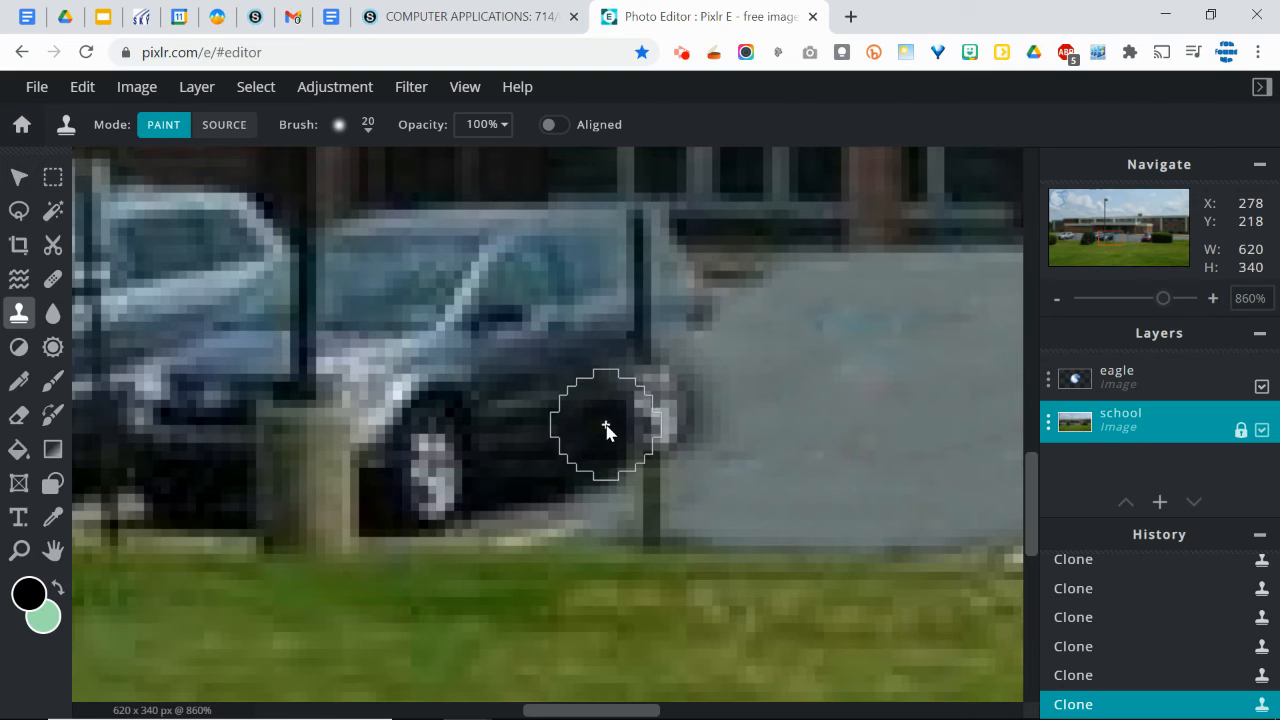
- Set the clone brush to the soft 10 px tip, sample the intact signpost, and repaint the post over the SUV's rear wheel
{"action": "left_click", "coordinate": [1160, 300]}
{"action": "left_click_drag", "start_coordinate": [1156, 313], "coordinate": [1142, 325]}
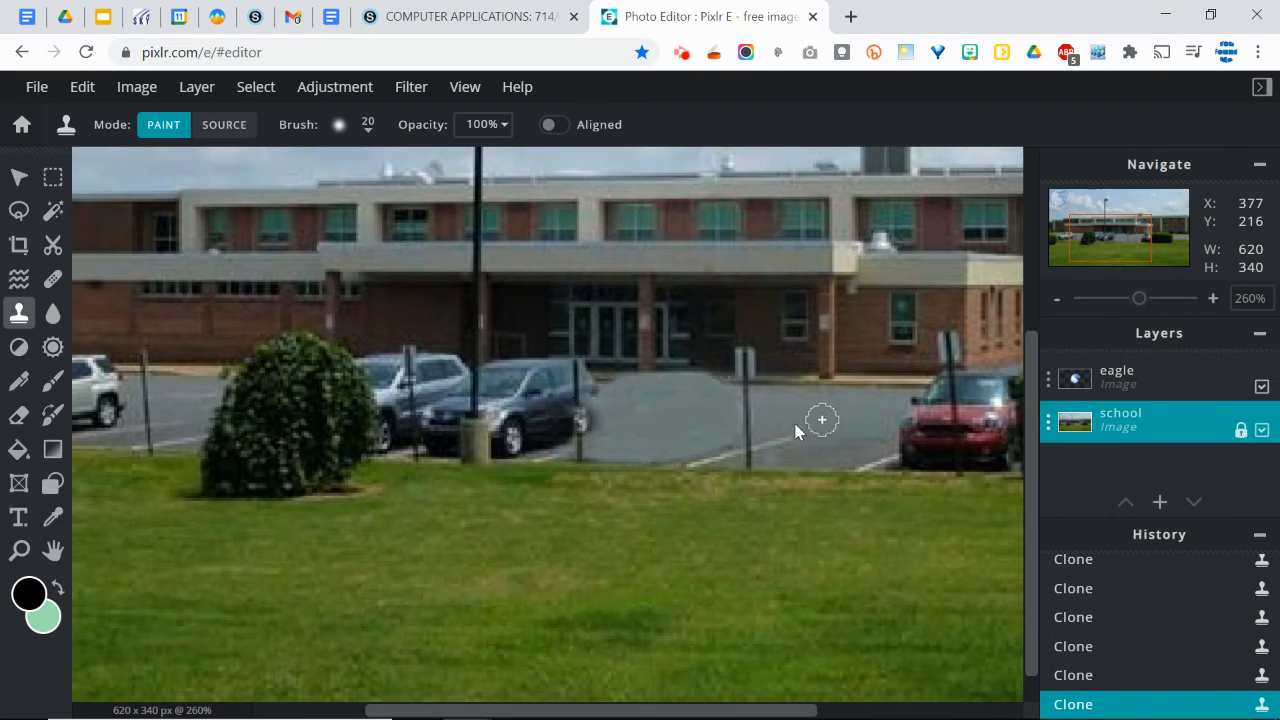
{"action": "left_click", "coordinate": [238, 126]}
{"action": "left_click", "coordinate": [370, 131]}
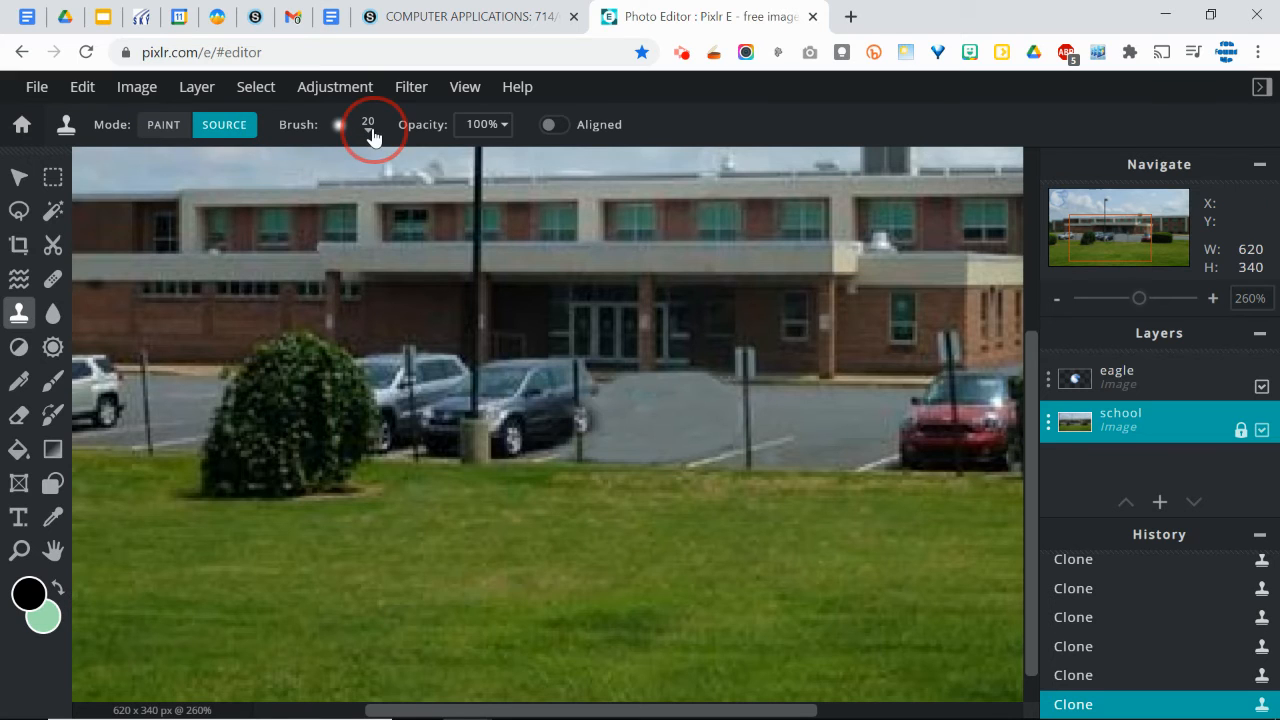
{"action": "left_click", "coordinate": [368, 131]}
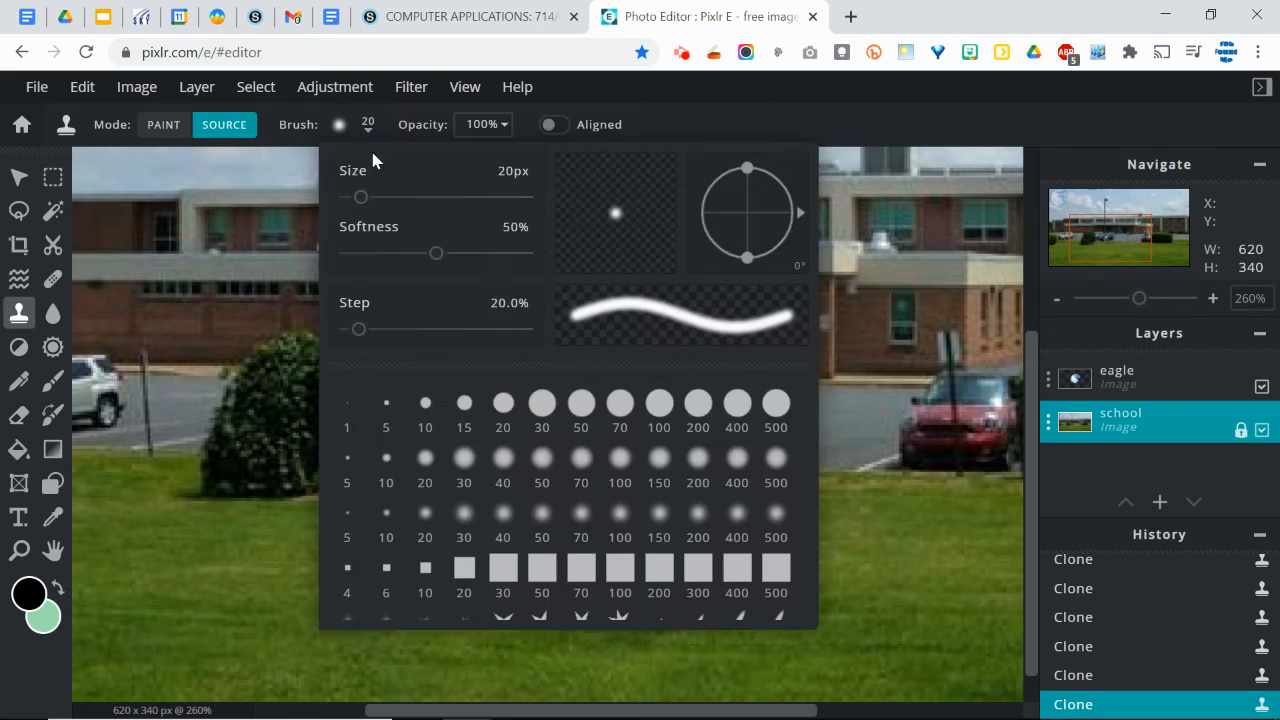
{"action": "left_click", "coordinate": [389, 520]}
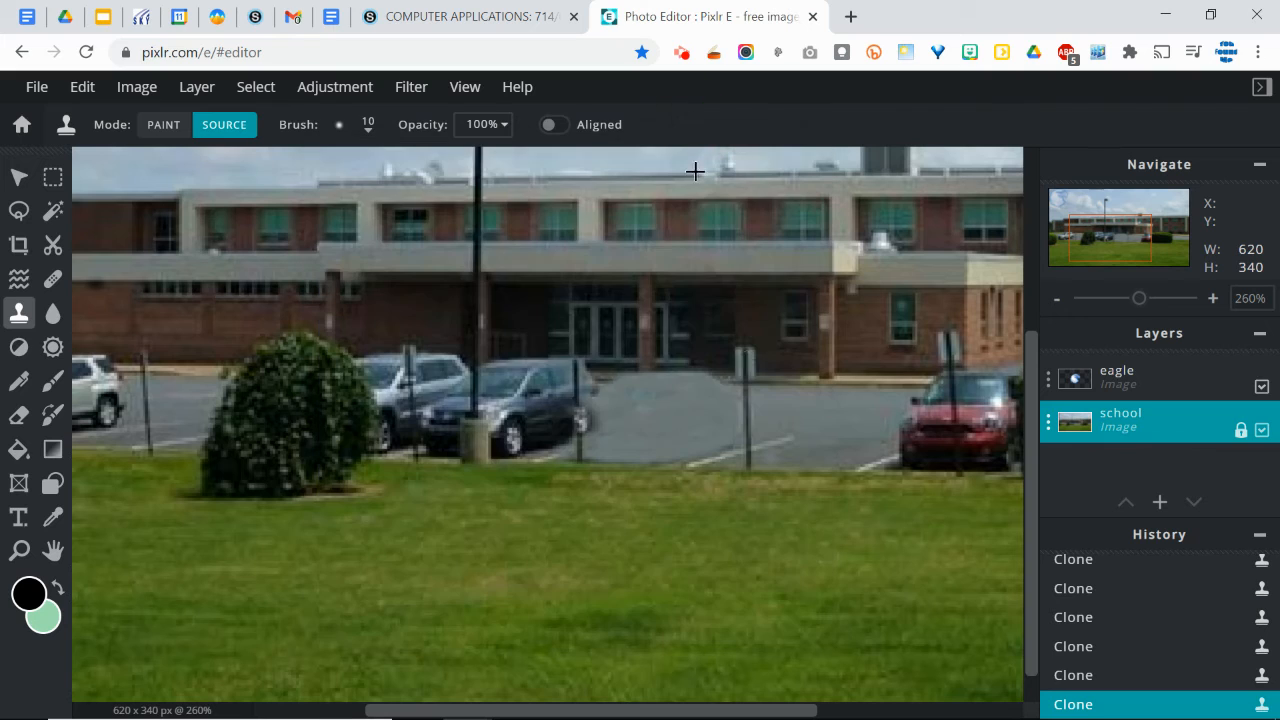
{"action": "left_click", "coordinate": [748, 419]}
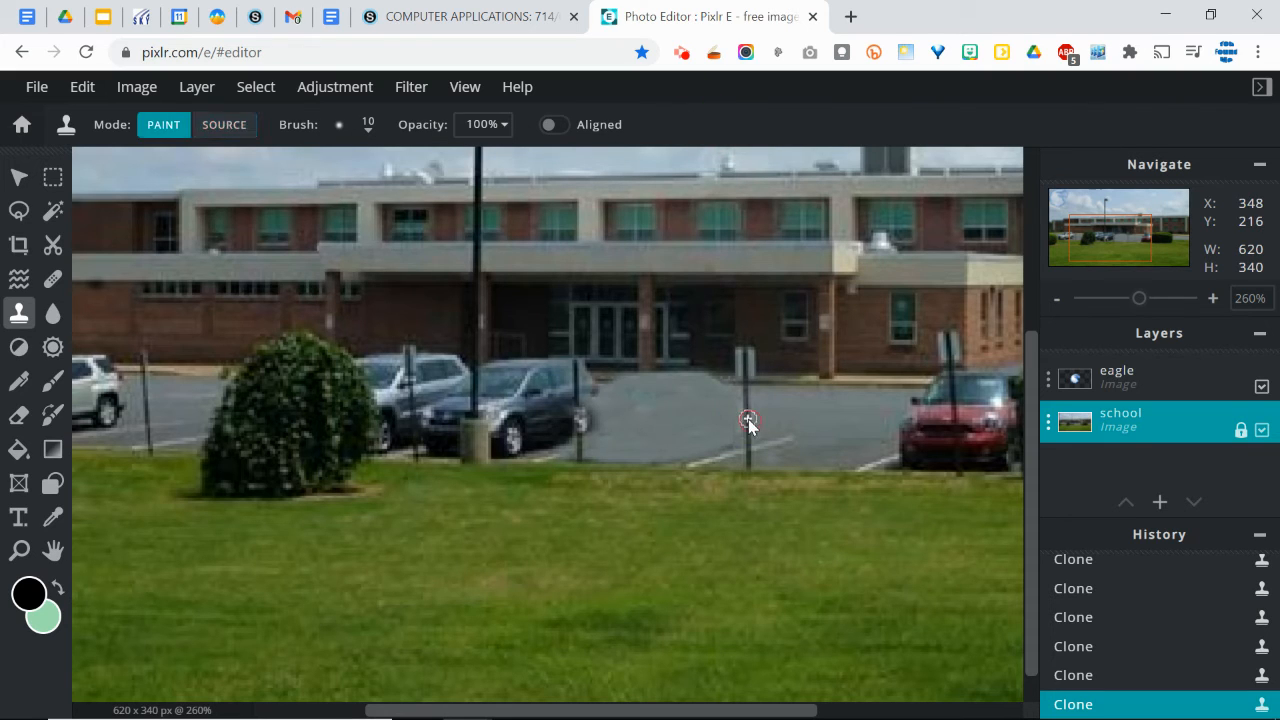
{"action": "left_click", "coordinate": [579, 424]}
- Sample the white parking line by the intact signpost and clone a matching line onto the asphalt beside the dark SUV
{"action": "left_click", "coordinate": [1128, 300]}
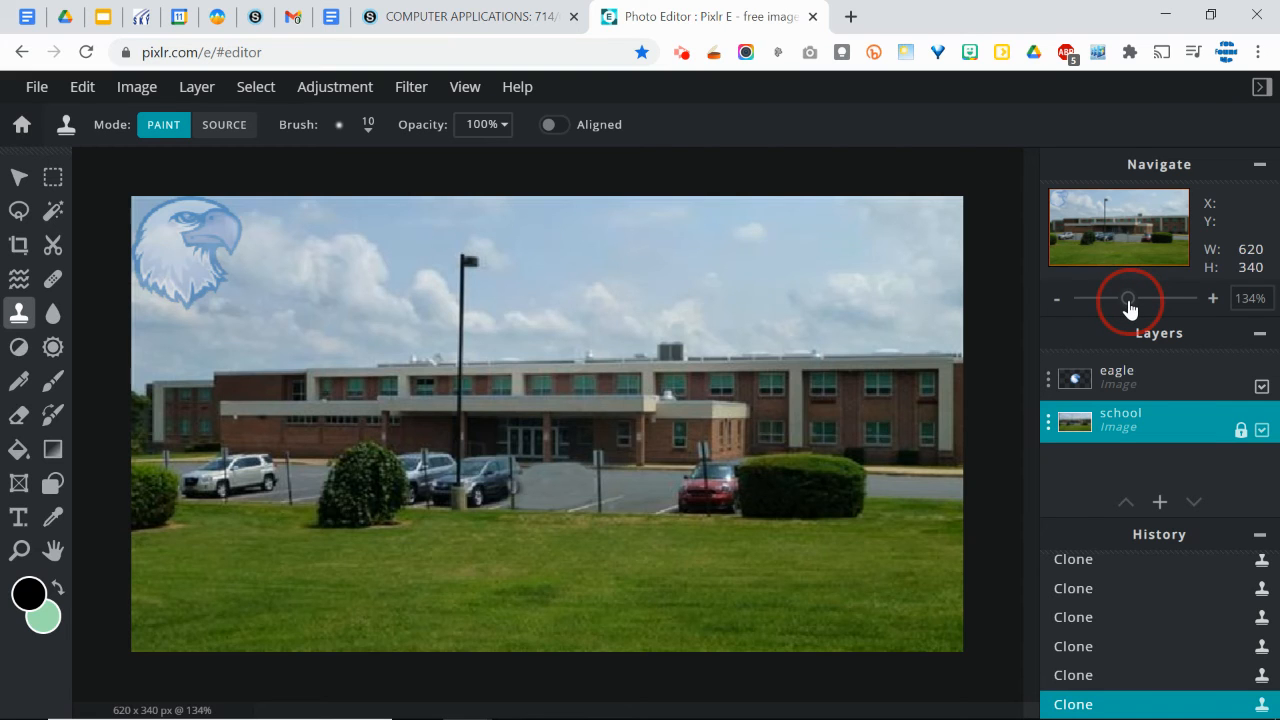
{"action": "left_click_drag", "start_coordinate": [1128, 305], "coordinate": [1142, 300]}
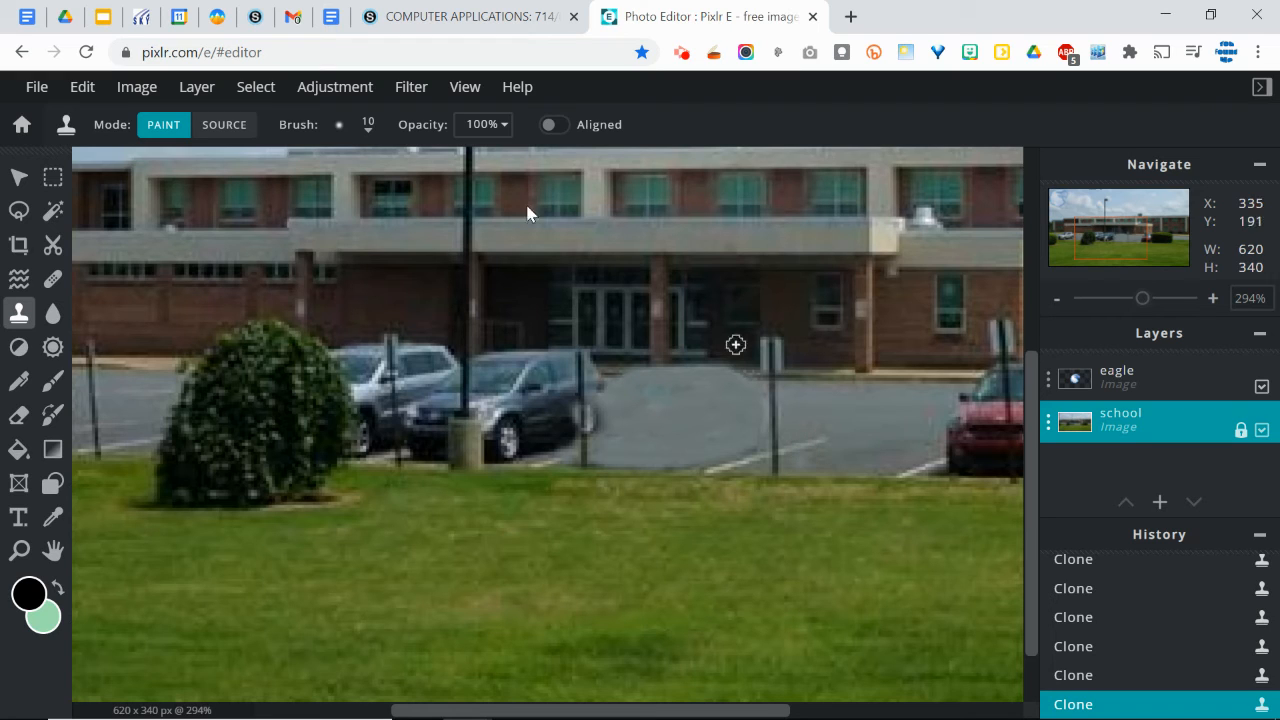
{"action": "left_click", "coordinate": [242, 124]}
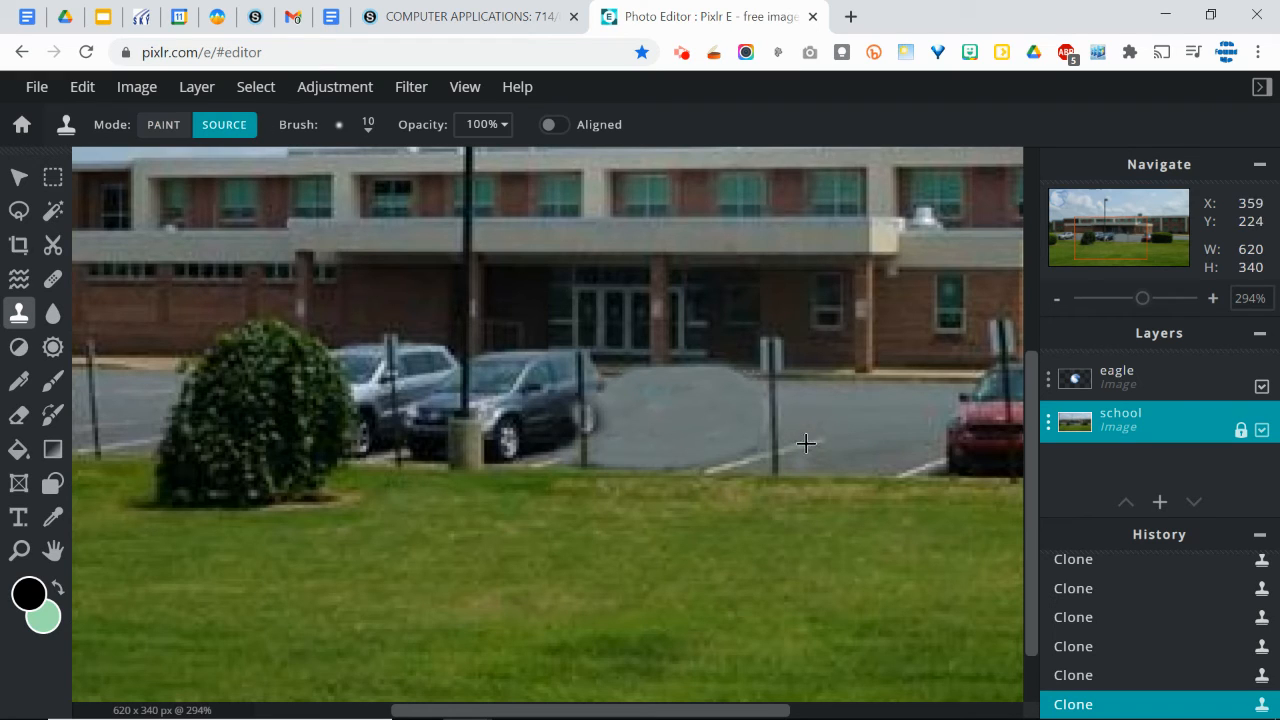
{"action": "left_click", "coordinate": [703, 408]}
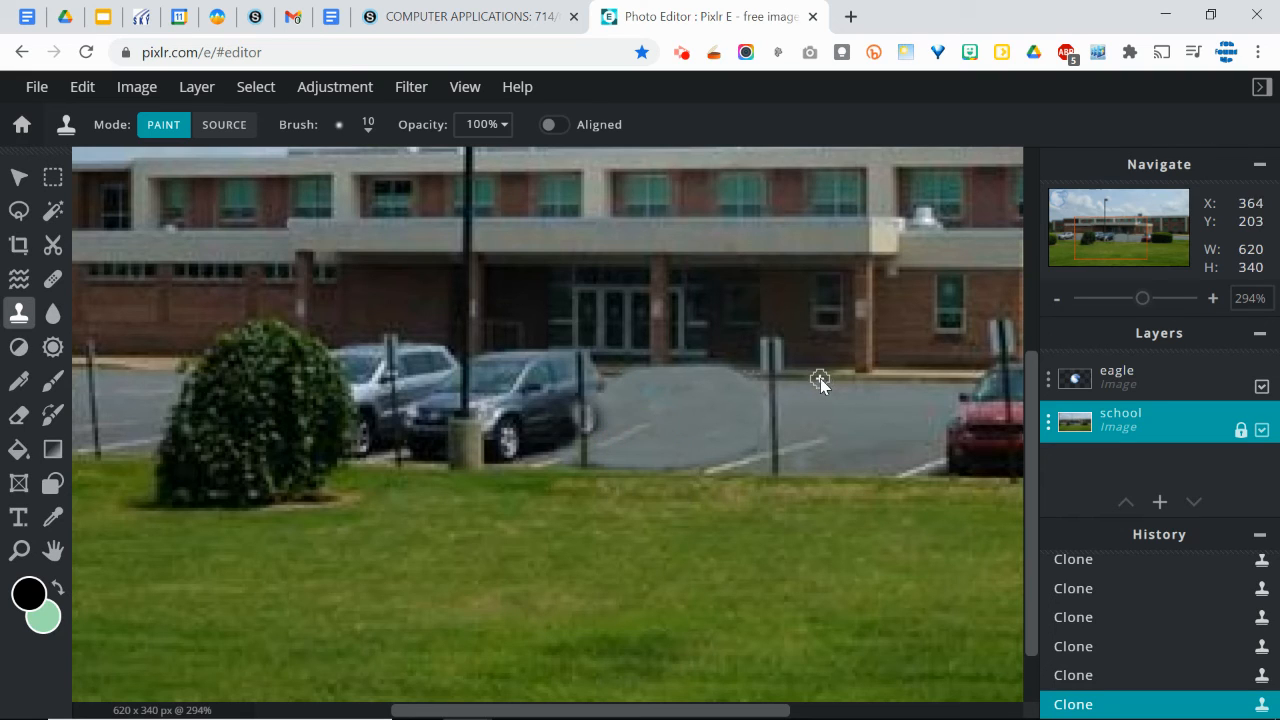
- Undo the last three clone strokes and redo them
{"action": "key", "text": "ctrl+z"}
{"action": "key", "text": "ctrl+z"}
{"action": "key", "text": "ctrl+z"}
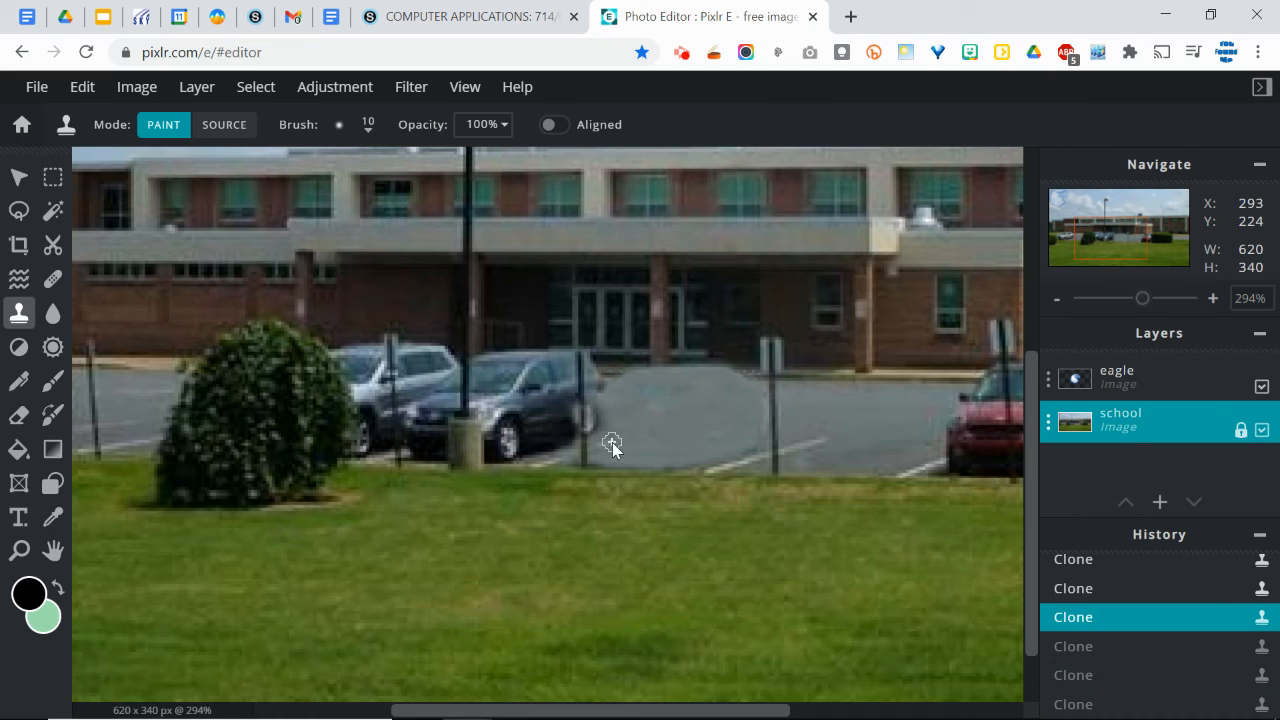
{"action": "key", "text": "ctrl+y"}
{"action": "key", "text": "ctrl+y"}
{"action": "key", "text": "ctrl+y"}
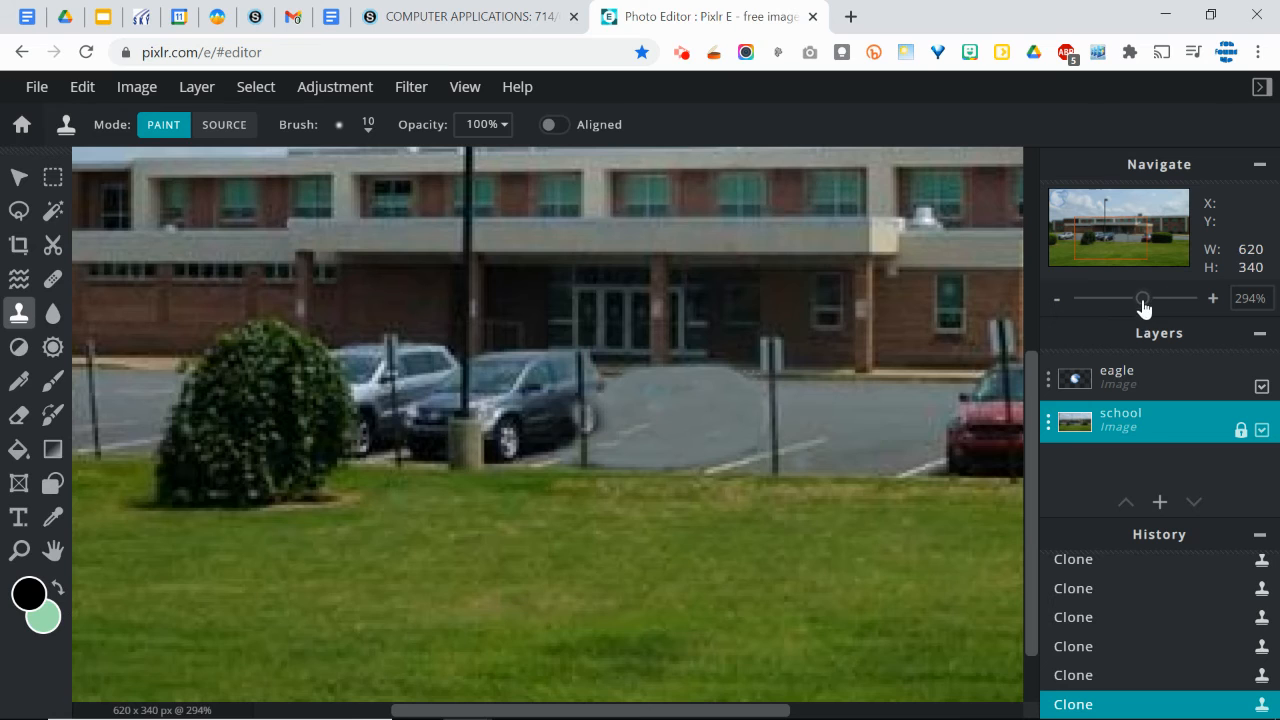
- Sample the curb edge beside the intact signpost and clone it over the neighbouring upper edge of the asphalt patch
{"action": "left_click_drag", "start_coordinate": [1143, 306], "coordinate": [1109, 306]}
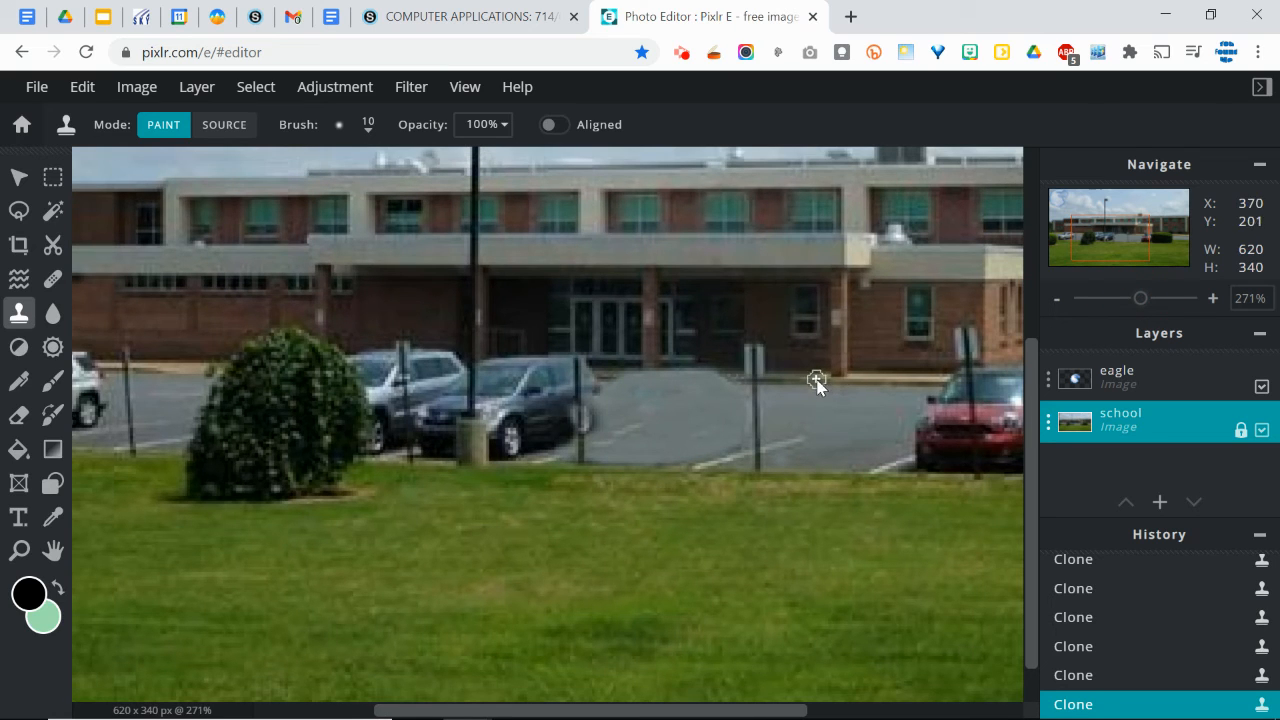
{"action": "left_click", "coordinate": [237, 136]}
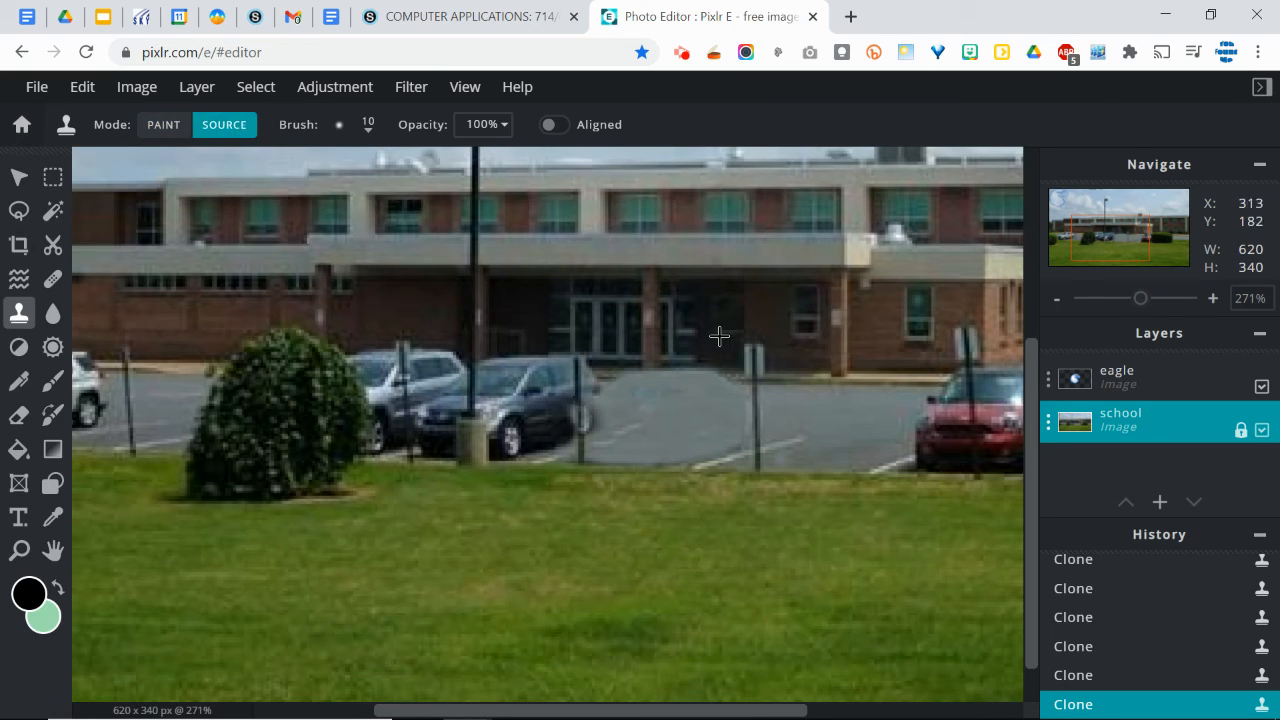
{"action": "left_click", "coordinate": [790, 379]}
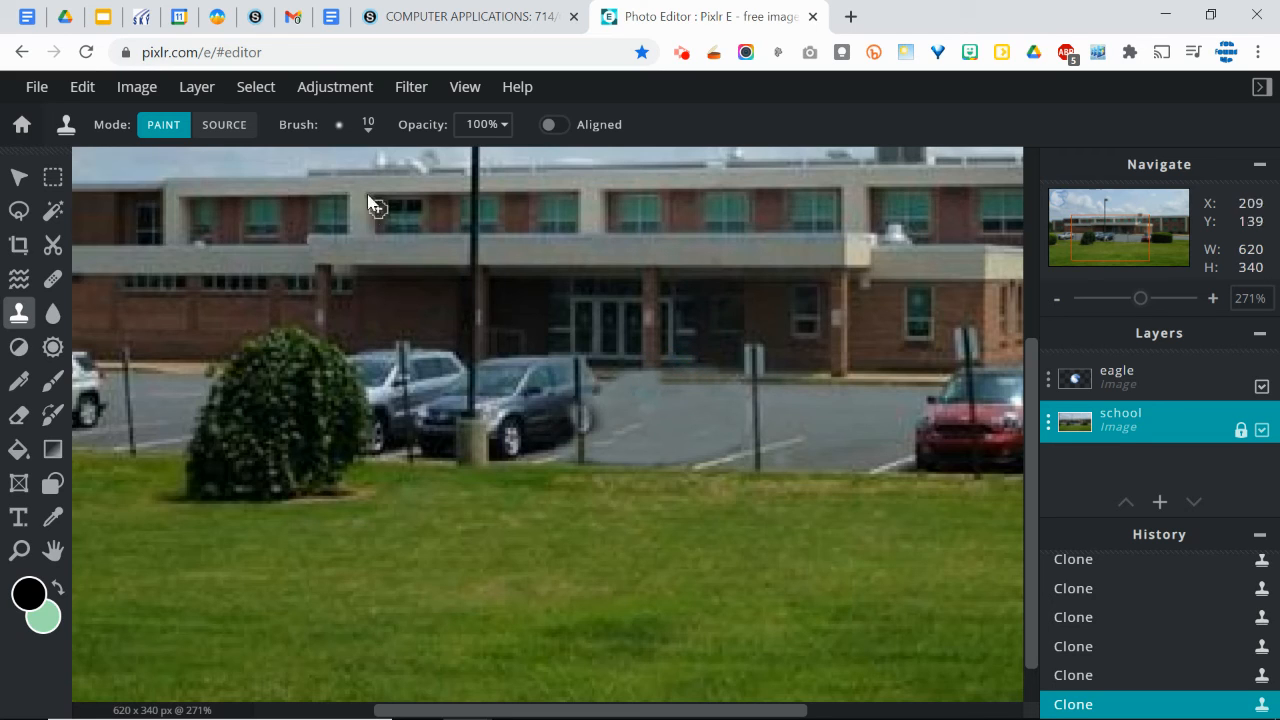
- Clone a base onto the central entrance pillar and continue the curb in front of the doors toward the dark SUV
{"action": "left_click", "coordinate": [240, 130]}
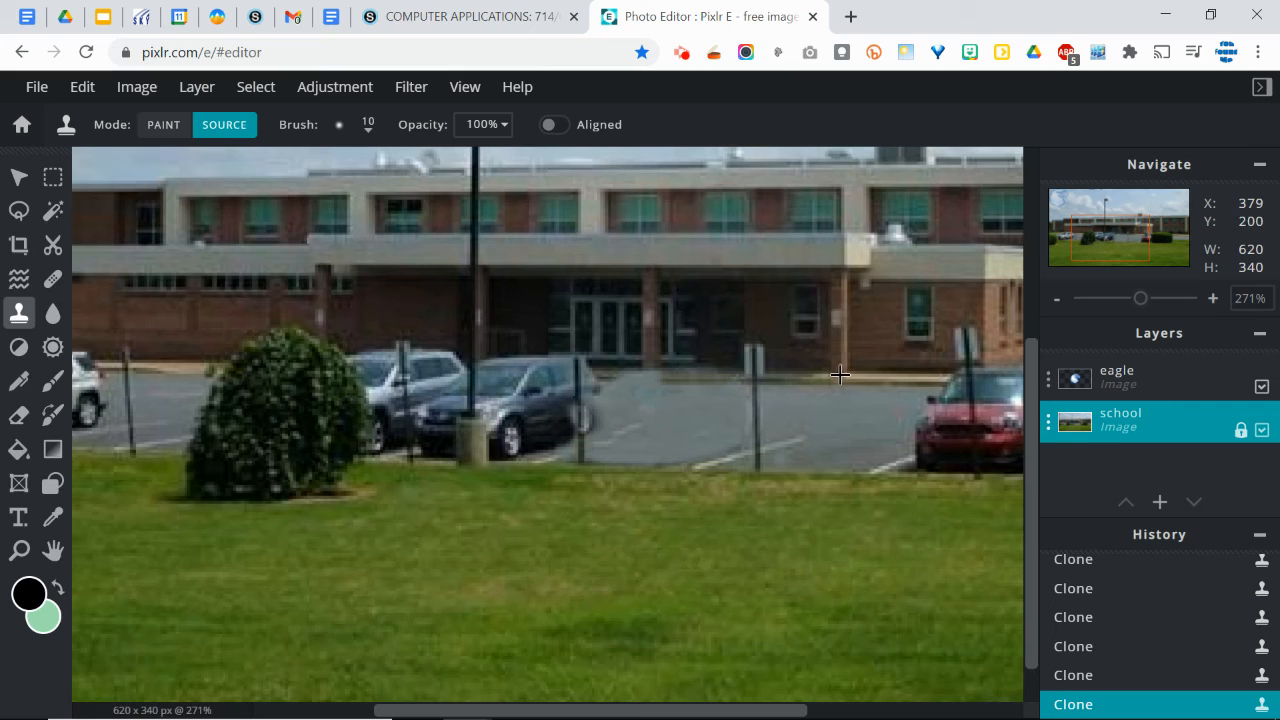
{"action": "left_click", "coordinate": [789, 372]}
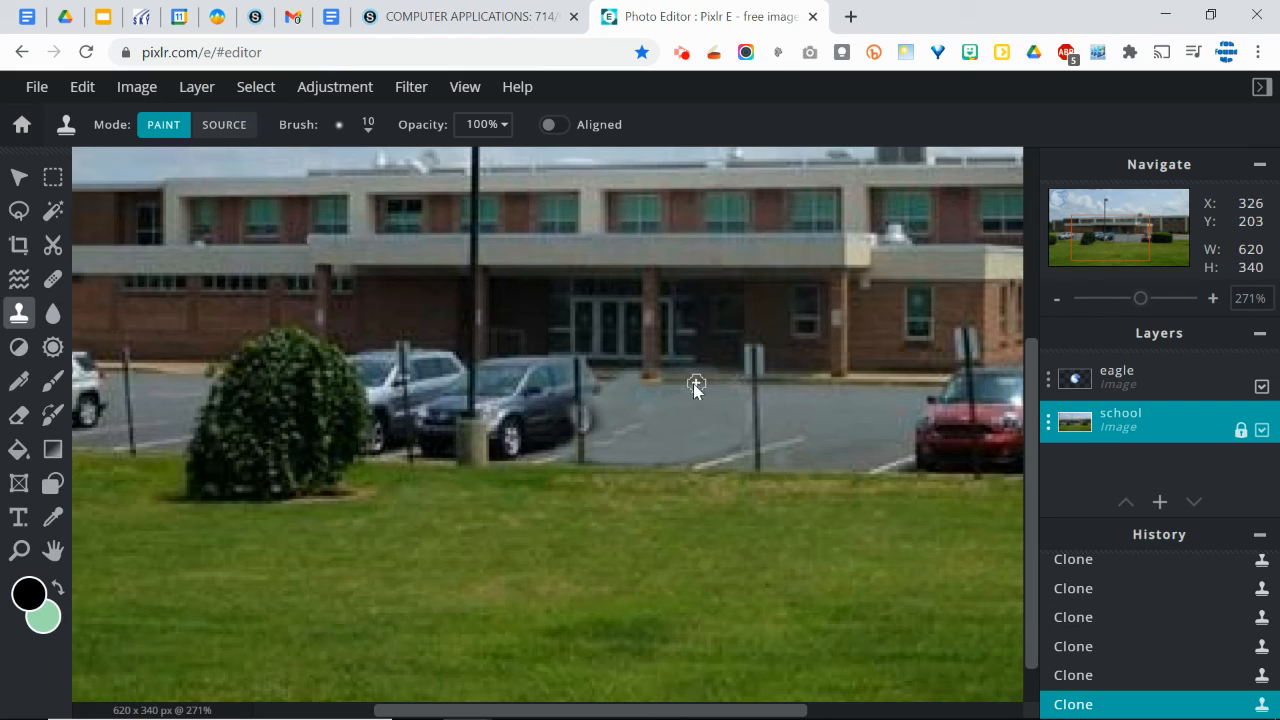
{"action": "left_click", "coordinate": [220, 125]}
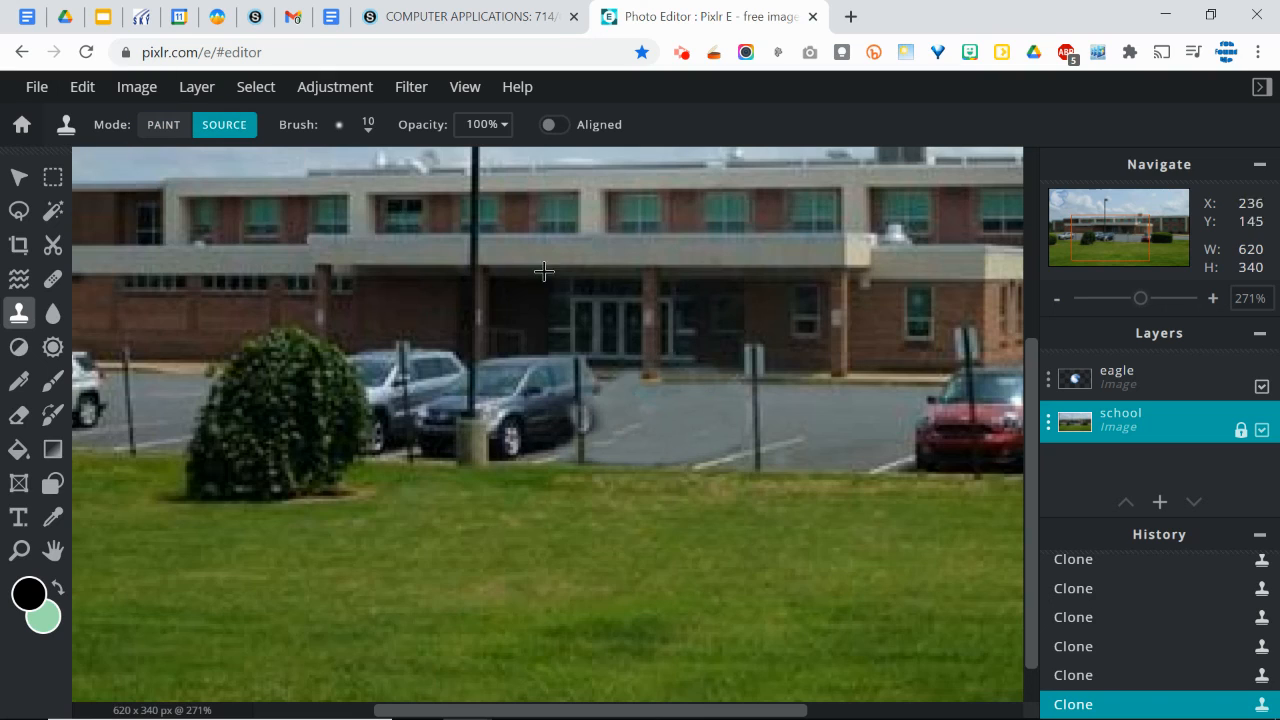
{"action": "left_click", "coordinate": [697, 378]}
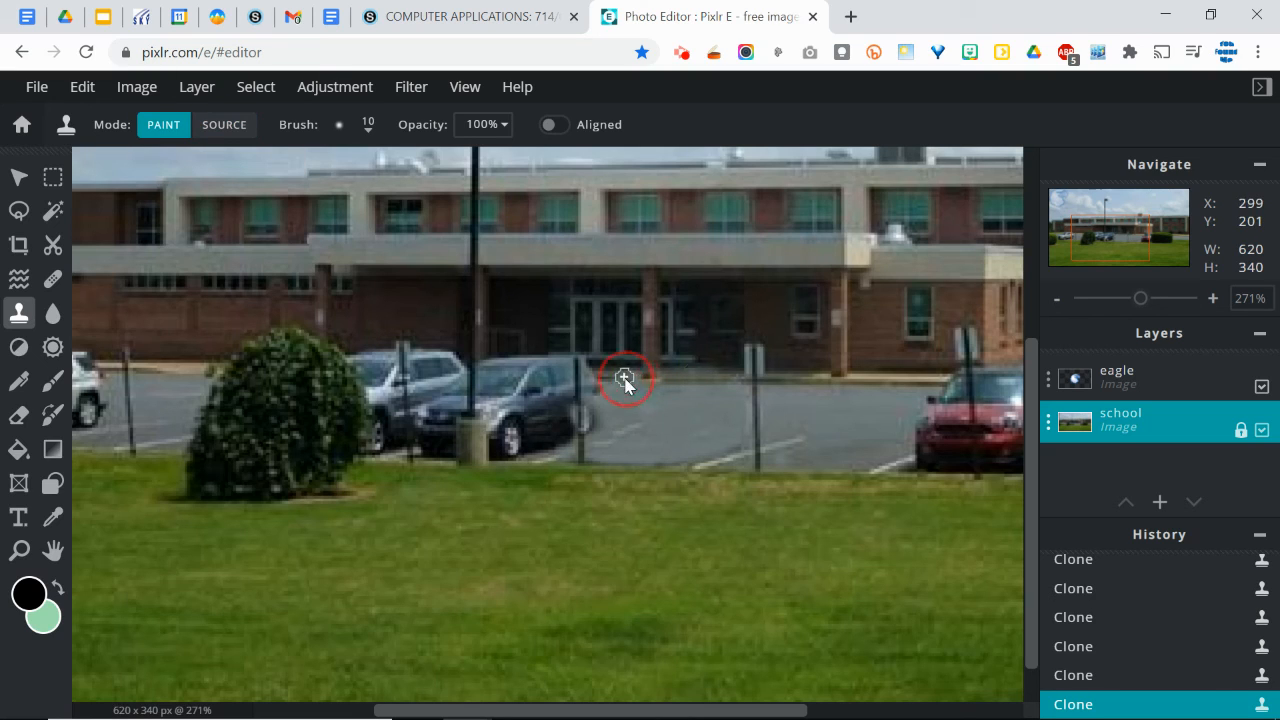
{"action": "left_click_drag", "start_coordinate": [624, 381], "coordinate": [612, 378]}
{"action": "left_click_drag", "start_coordinate": [1146, 304], "coordinate": [1130, 305]}
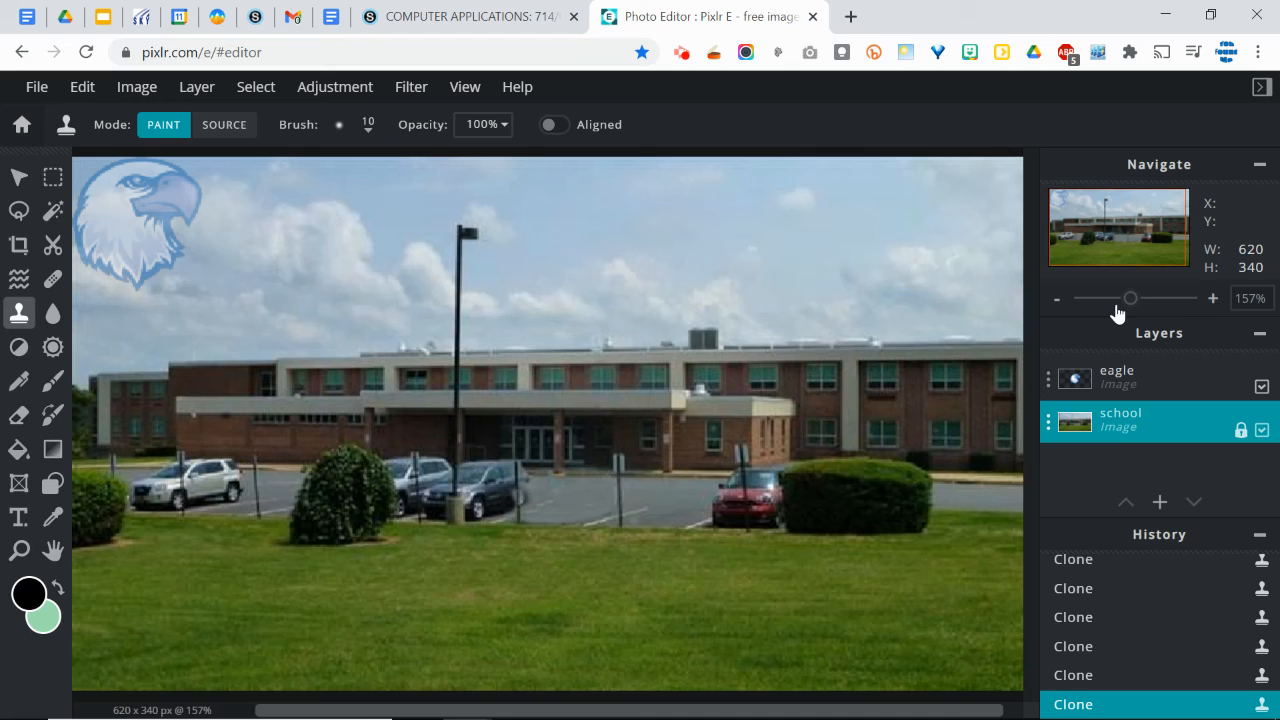
{"action": "left_click_drag", "start_coordinate": [1127, 305], "coordinate": [1126, 309]}
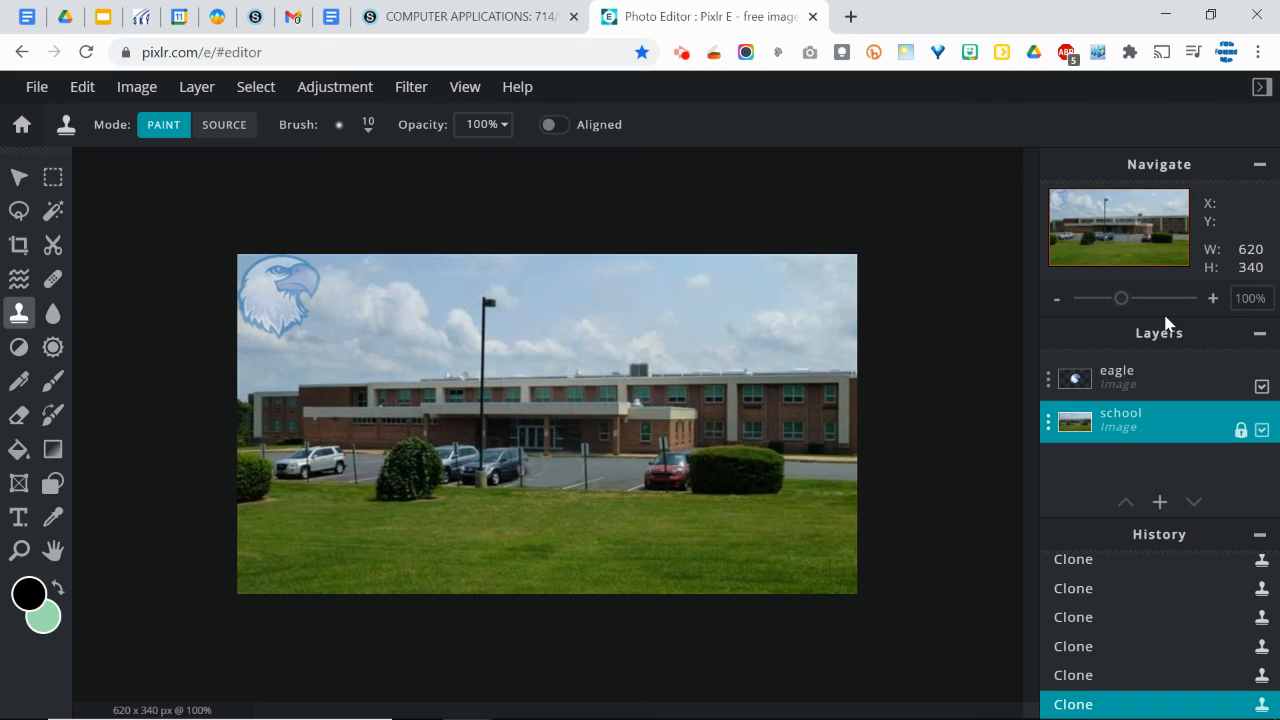
- Prepare to sample a new clone source in the parking lot near the dark SUV
{"action": "left_click_drag", "start_coordinate": [1121, 298], "coordinate": [1154, 299]}
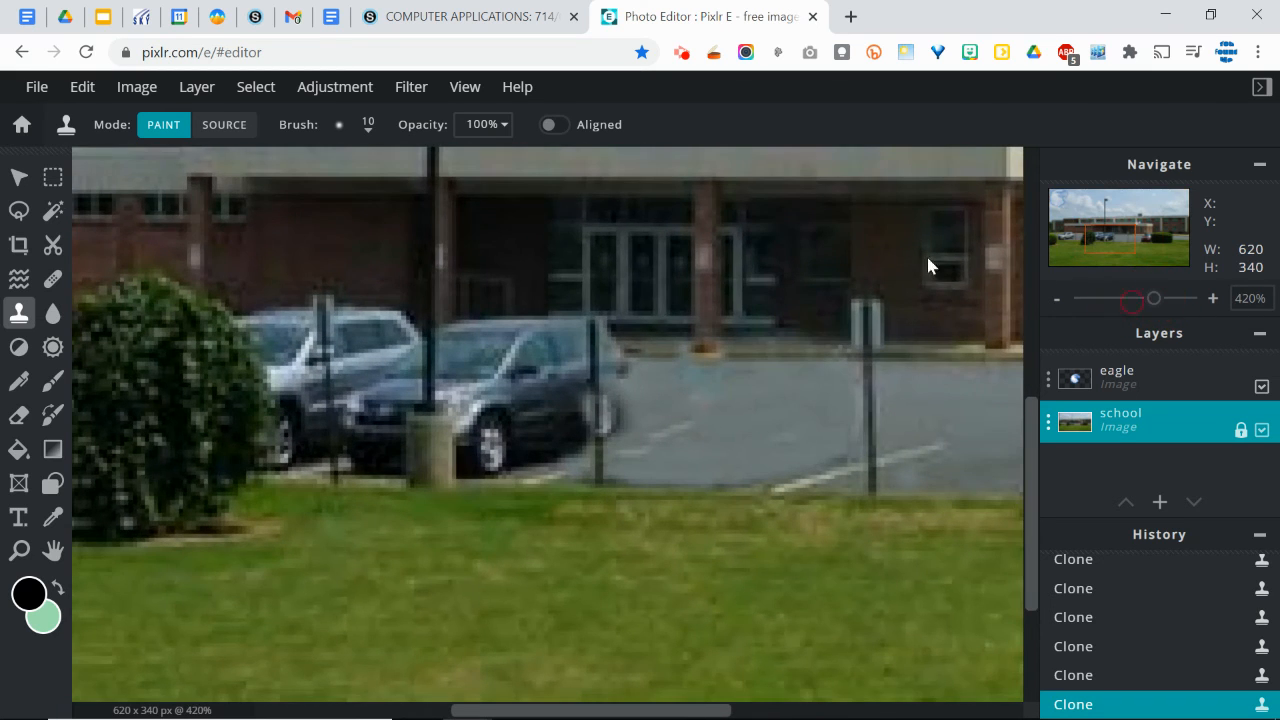
{"action": "left_click", "coordinate": [212, 128]}
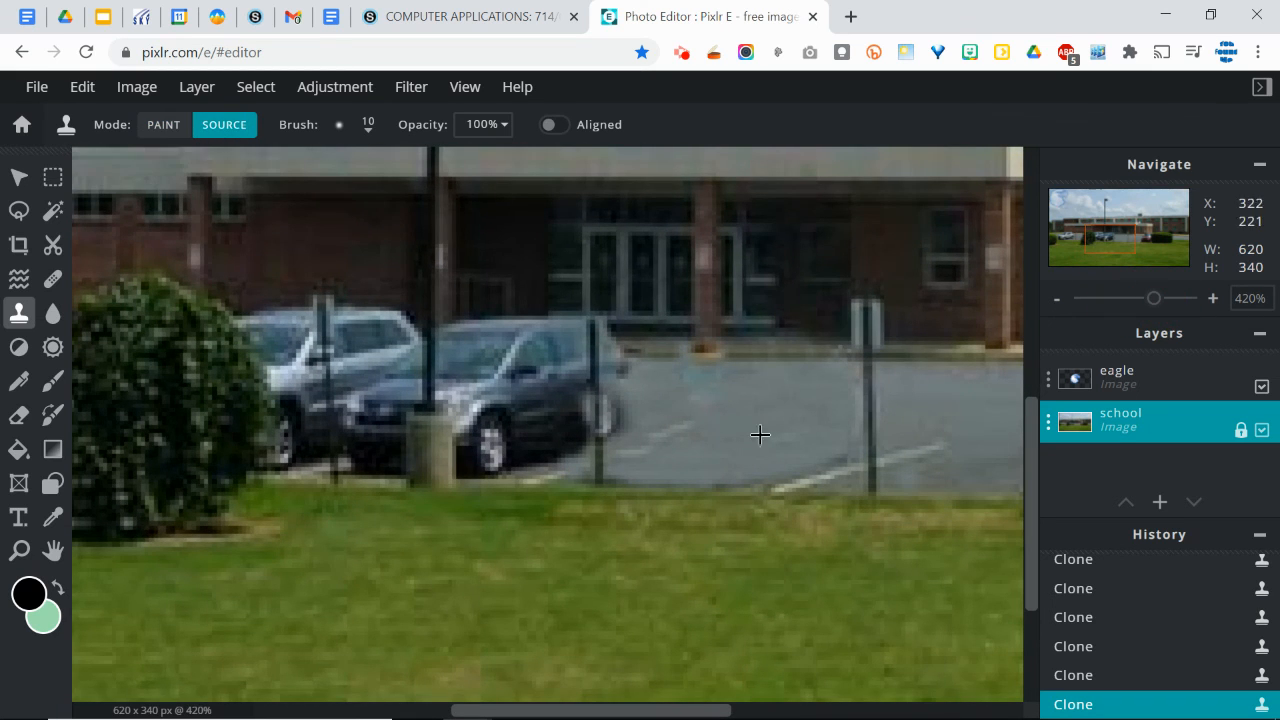